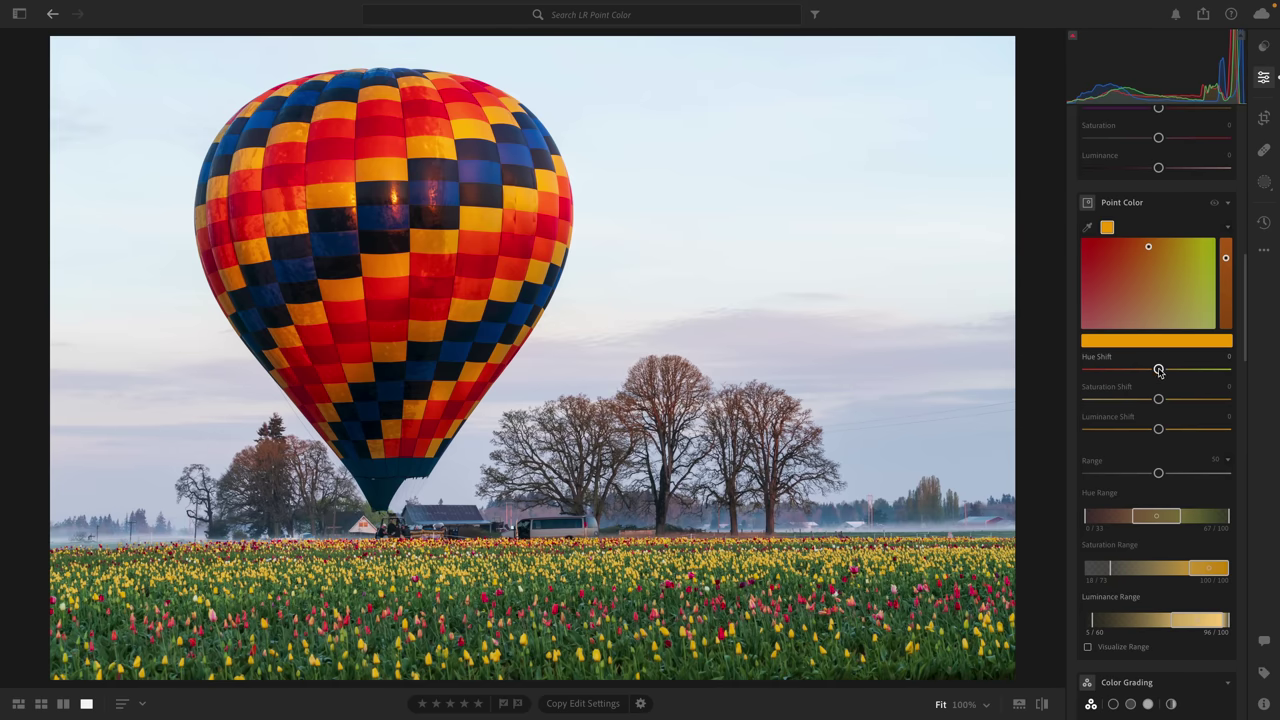
# Set the sampled orange-yellow's Hue Shift to +75, Saturation Shift -84 and Luminance Shift -64
pyautogui.moveTo(1158, 370); pyautogui.dragTo(1212, 372)
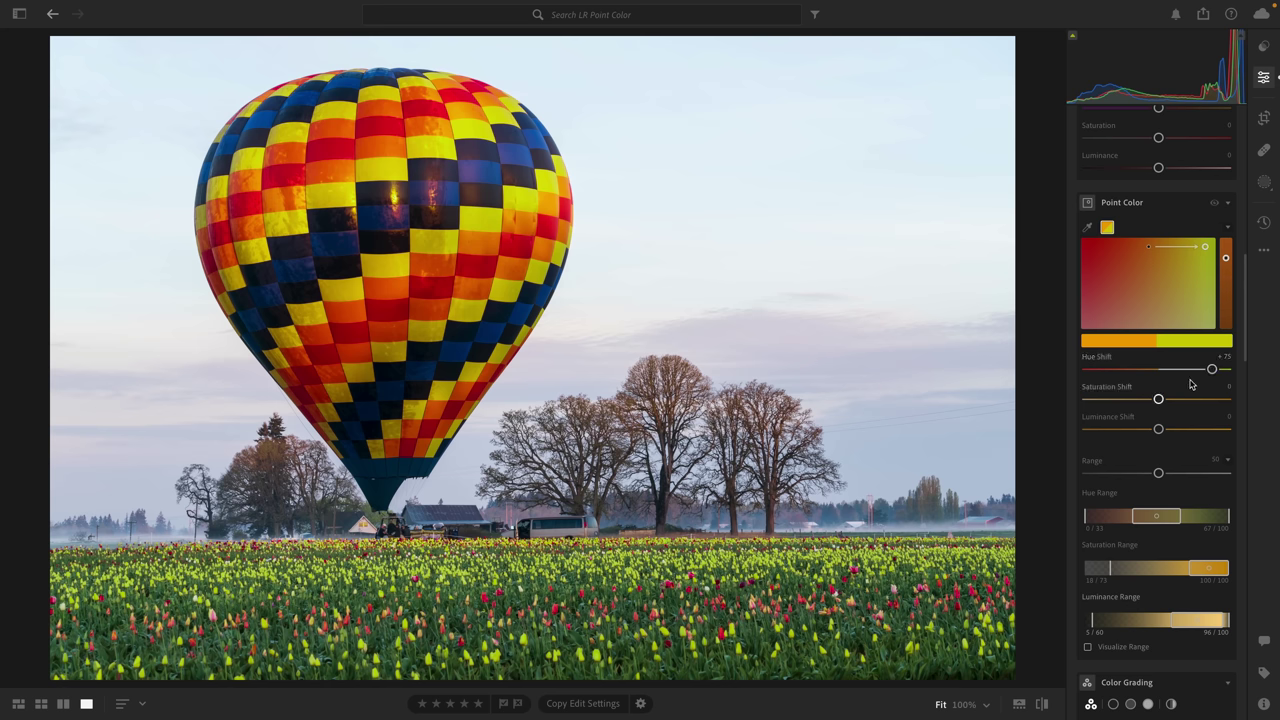
pyautogui.moveTo(1158, 400); pyautogui.dragTo(1098, 402)
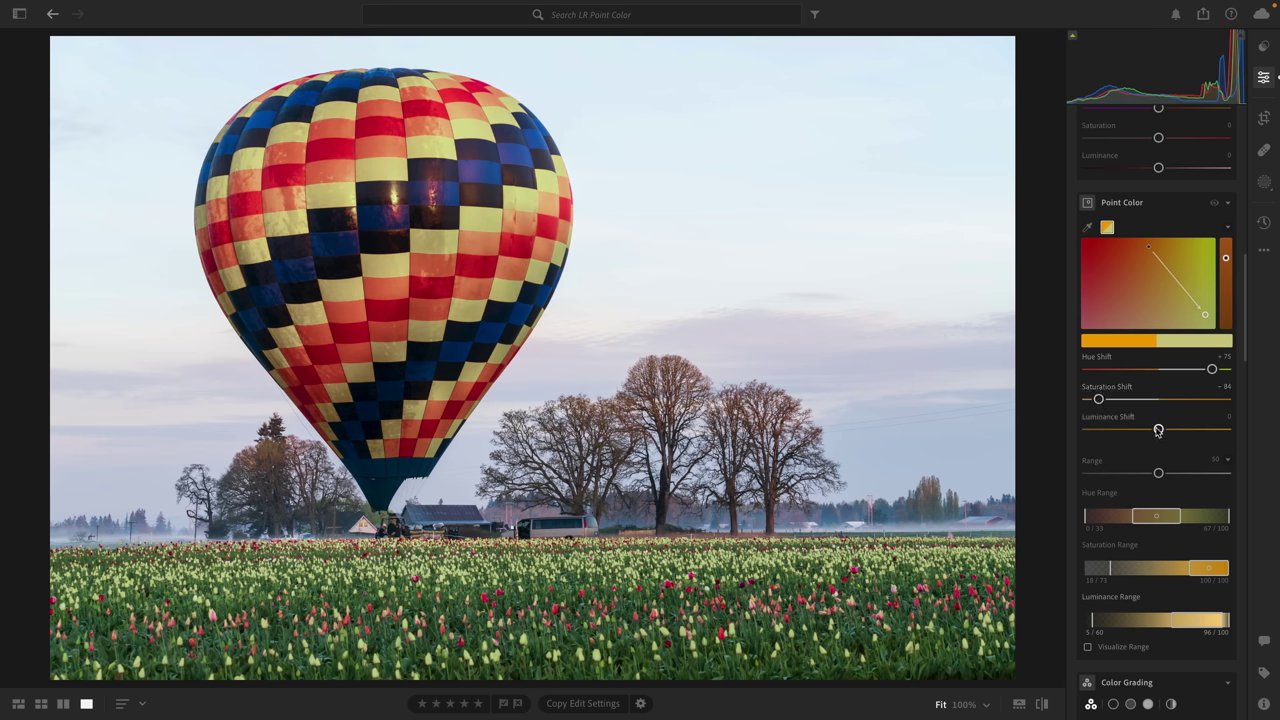
pyautogui.moveTo(1158, 429); pyautogui.dragTo(1112, 431)
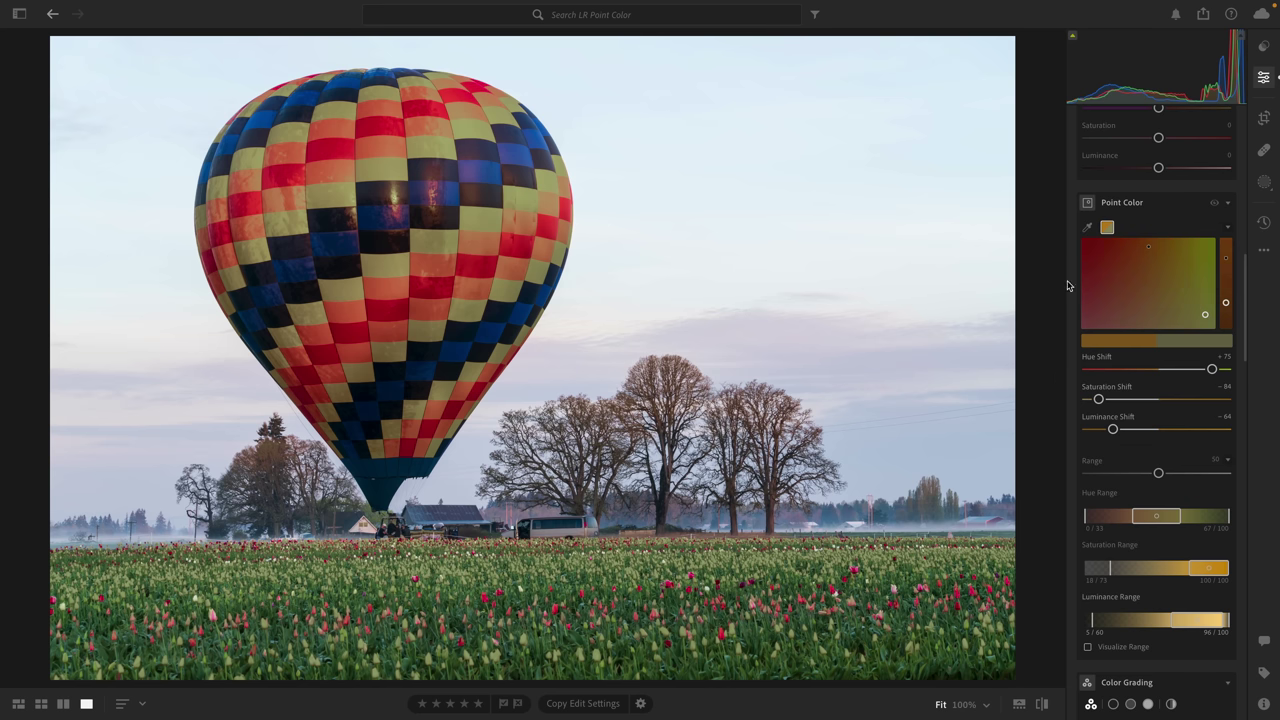
# Delete all Point Color swatches from the swatch's context menu
pyautogui.rightClick(1112, 232)
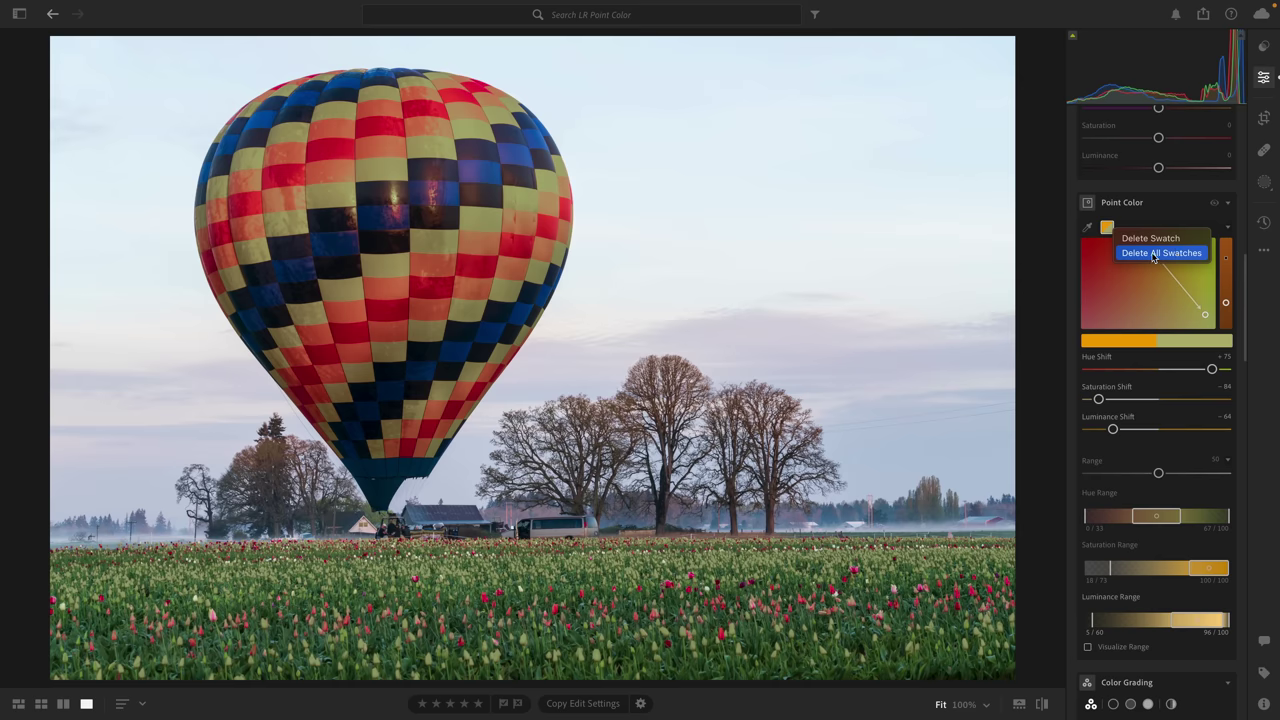
pyautogui.click(1149, 254)
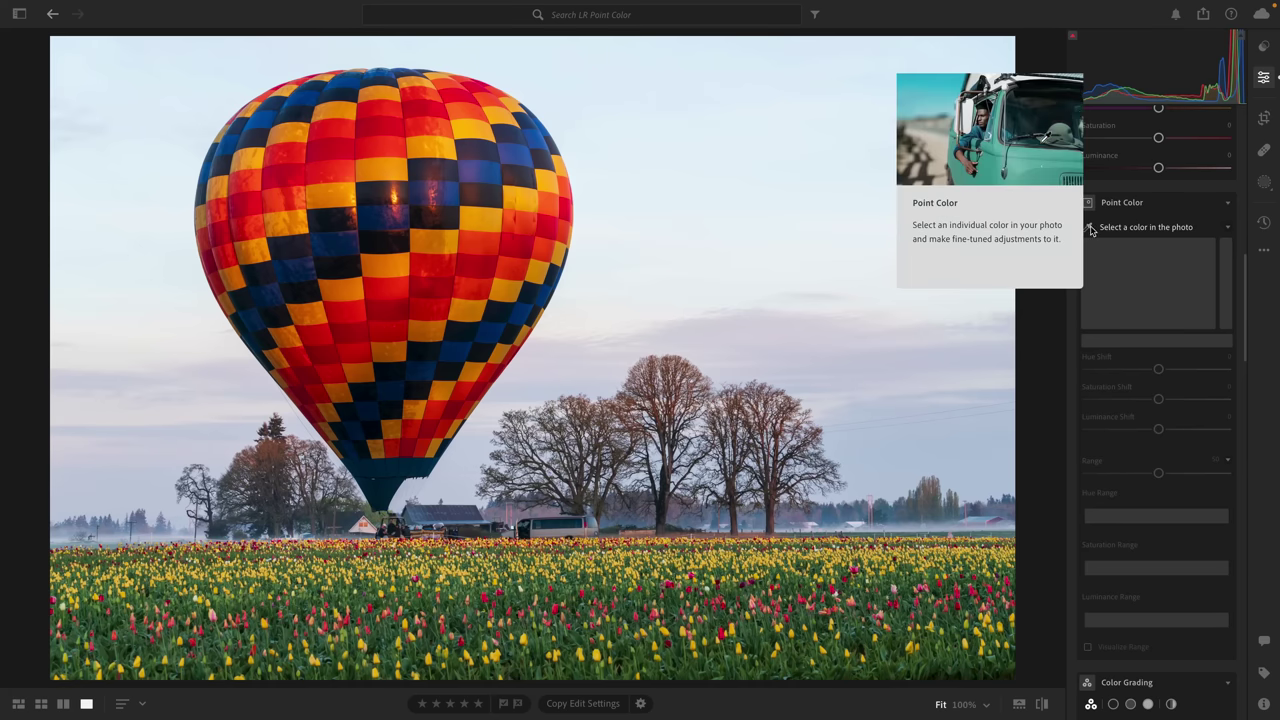
# Sample a balloon's orange panel with the Point Color eyedropper as a new swatch
pyautogui.click(1087, 227)
pyautogui.click(475, 221)
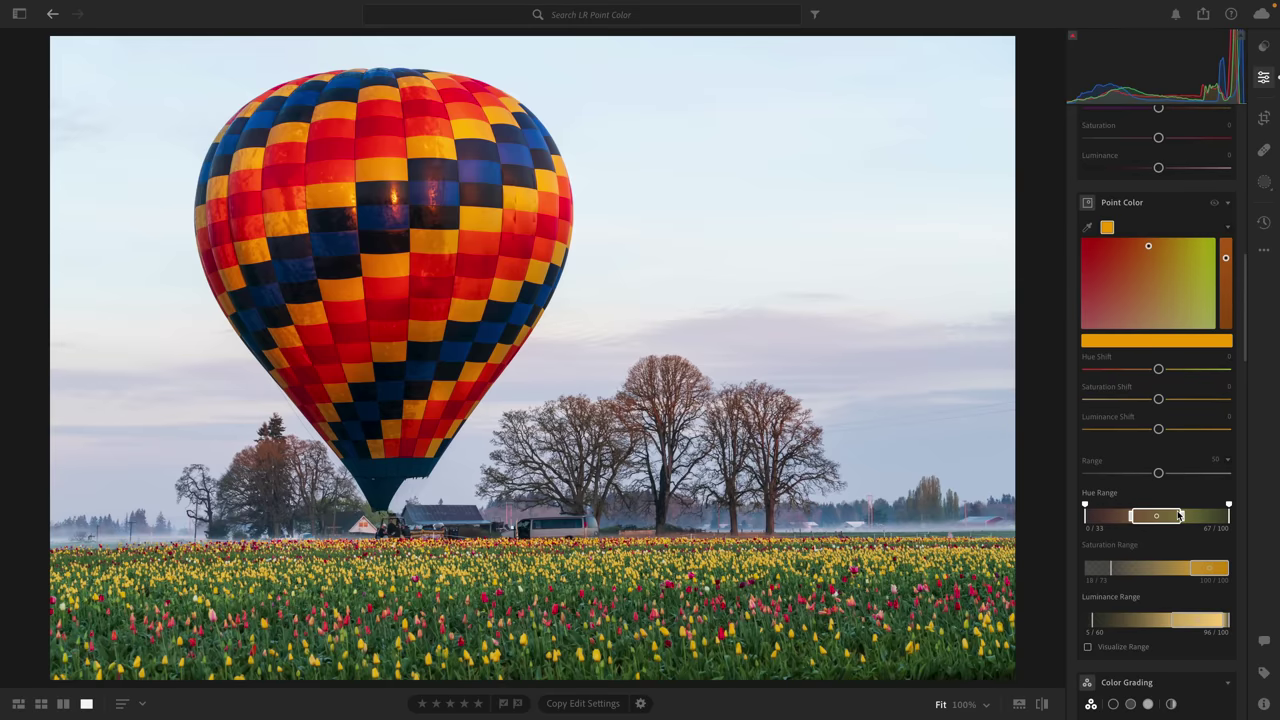
# Turn on Visualize Range under Point Color to grey out unaffected areas
pyautogui.scroll(-2, 1150, 515)
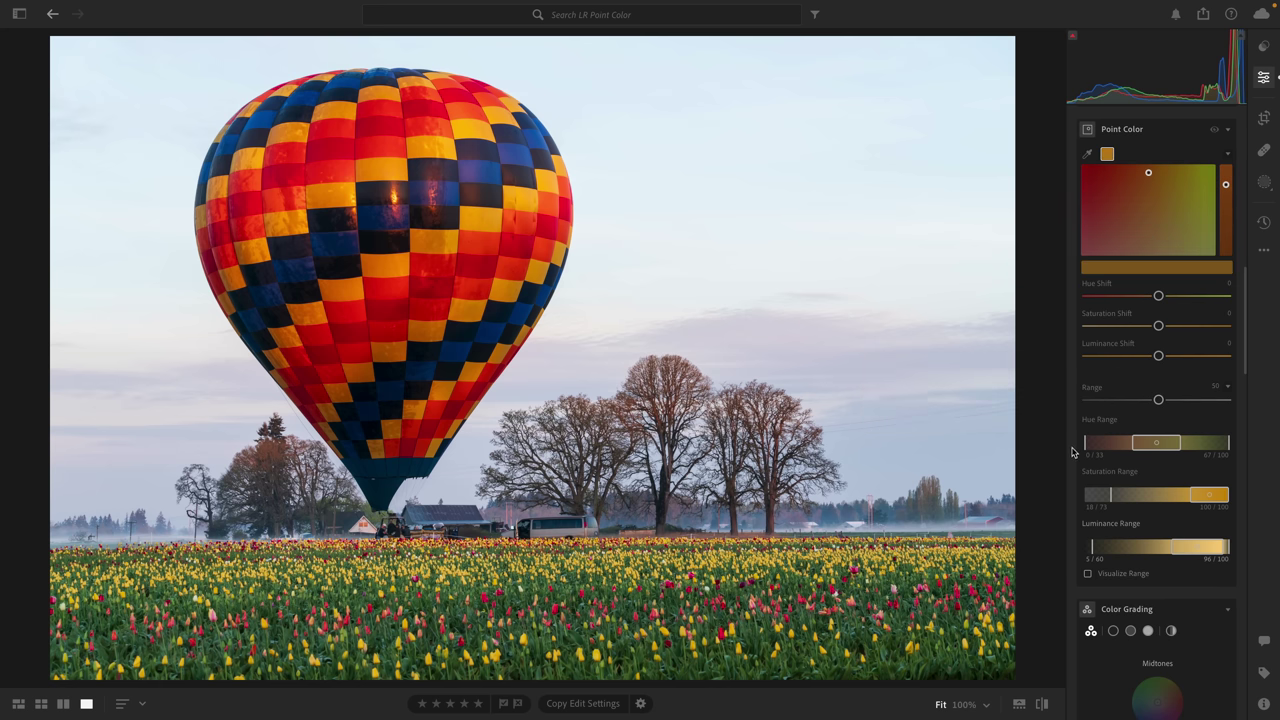
pyautogui.click(1087, 575)
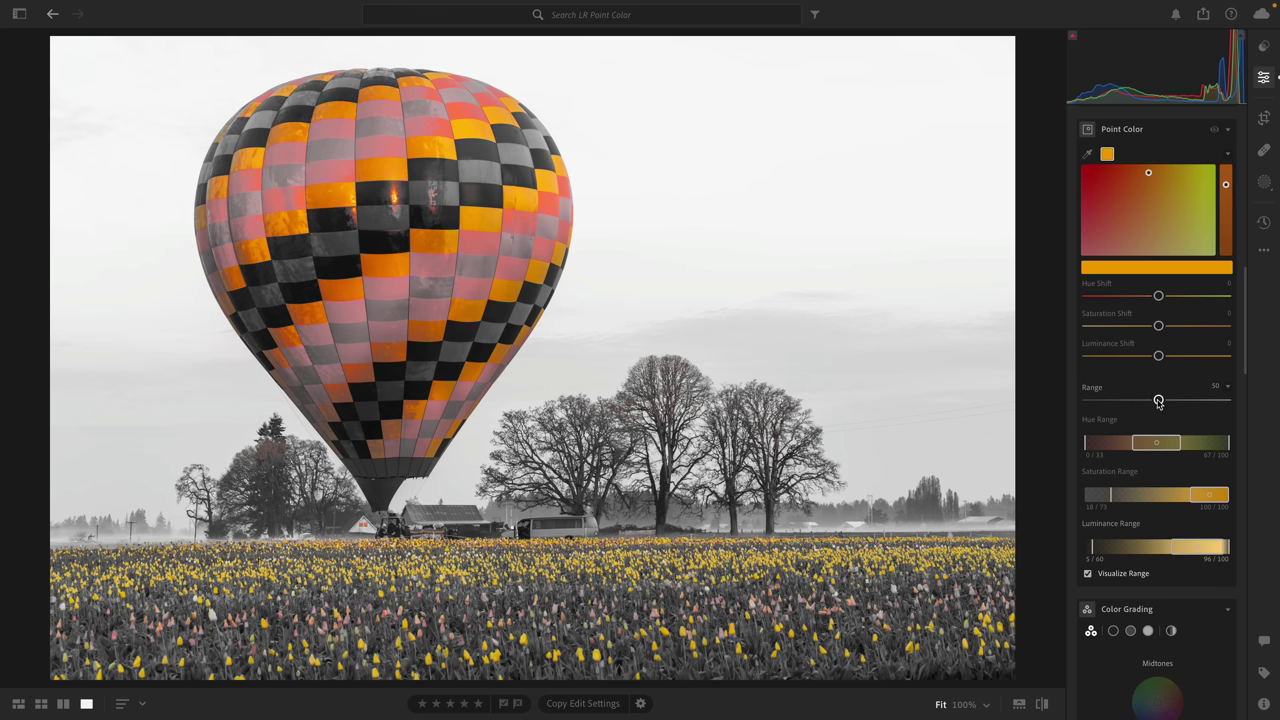
# Lower the Point Color Range slider to 13
pyautogui.moveTo(1159, 401); pyautogui.dragTo(1115, 401)
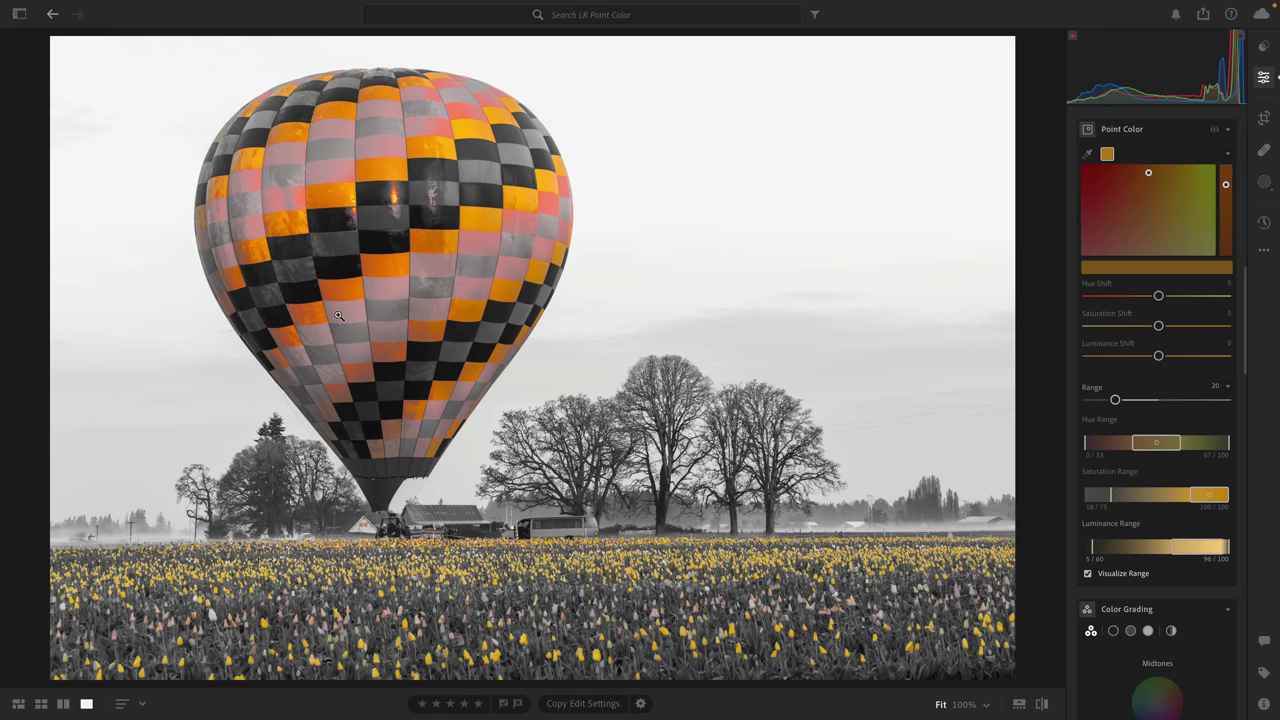
pyautogui.moveTo(1115, 400)
pyautogui.mouseDown()
pyautogui.moveTo(1221, 403)
pyautogui.moveTo(1106, 408)
pyautogui.mouseUp()
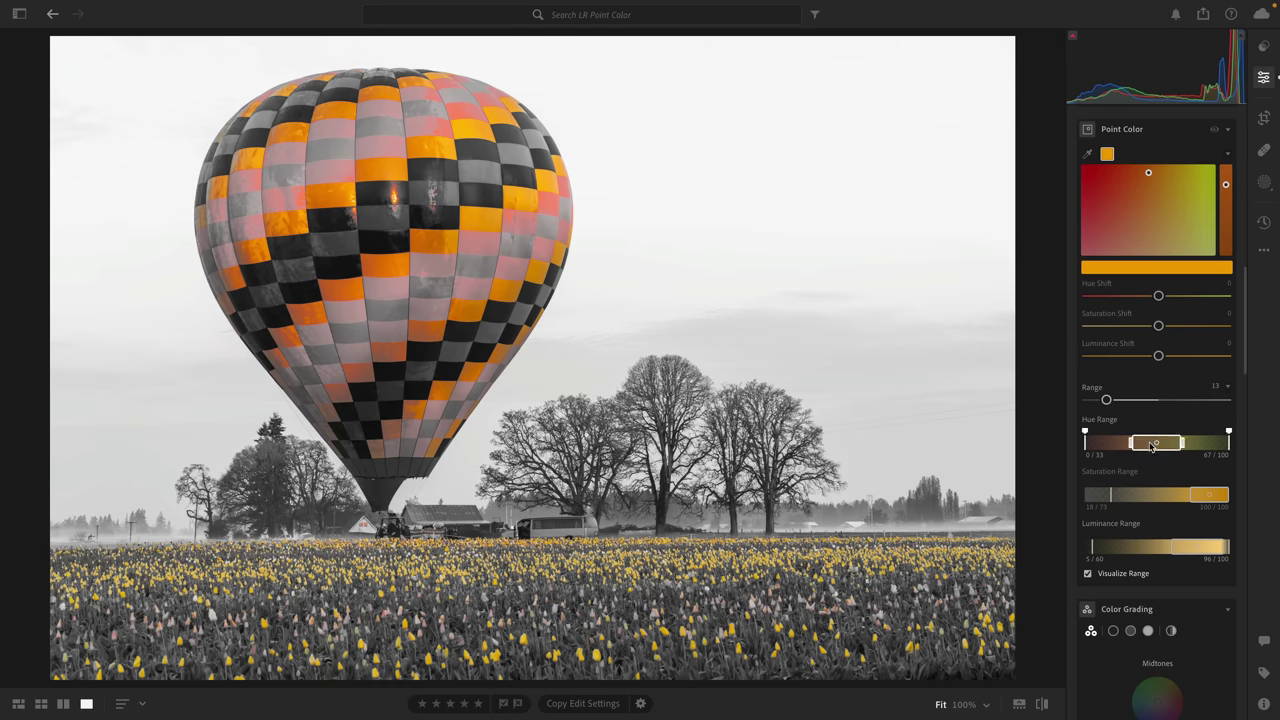
# Move the Hue Range band to span 19/45–79/100, excluding the red panels
pyautogui.moveTo(1152, 447); pyautogui.dragTo(1104, 443)
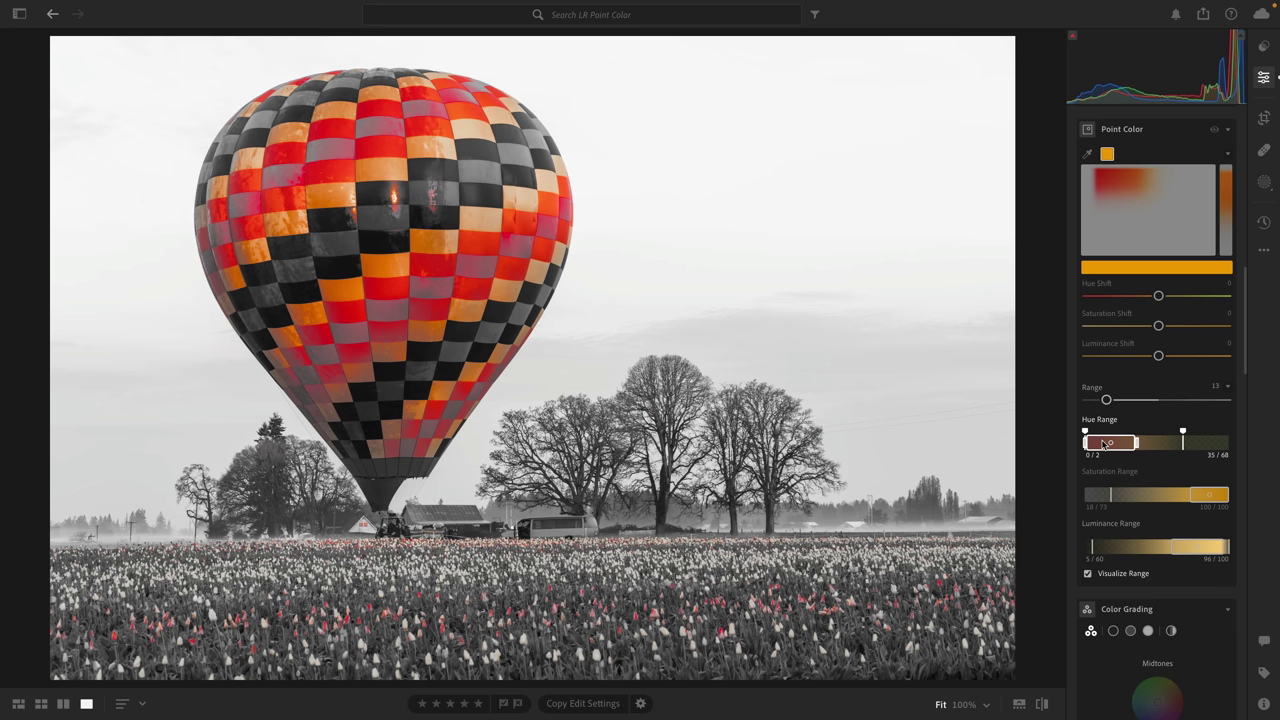
pyautogui.moveTo(1104, 443); pyautogui.dragTo(1167, 442)
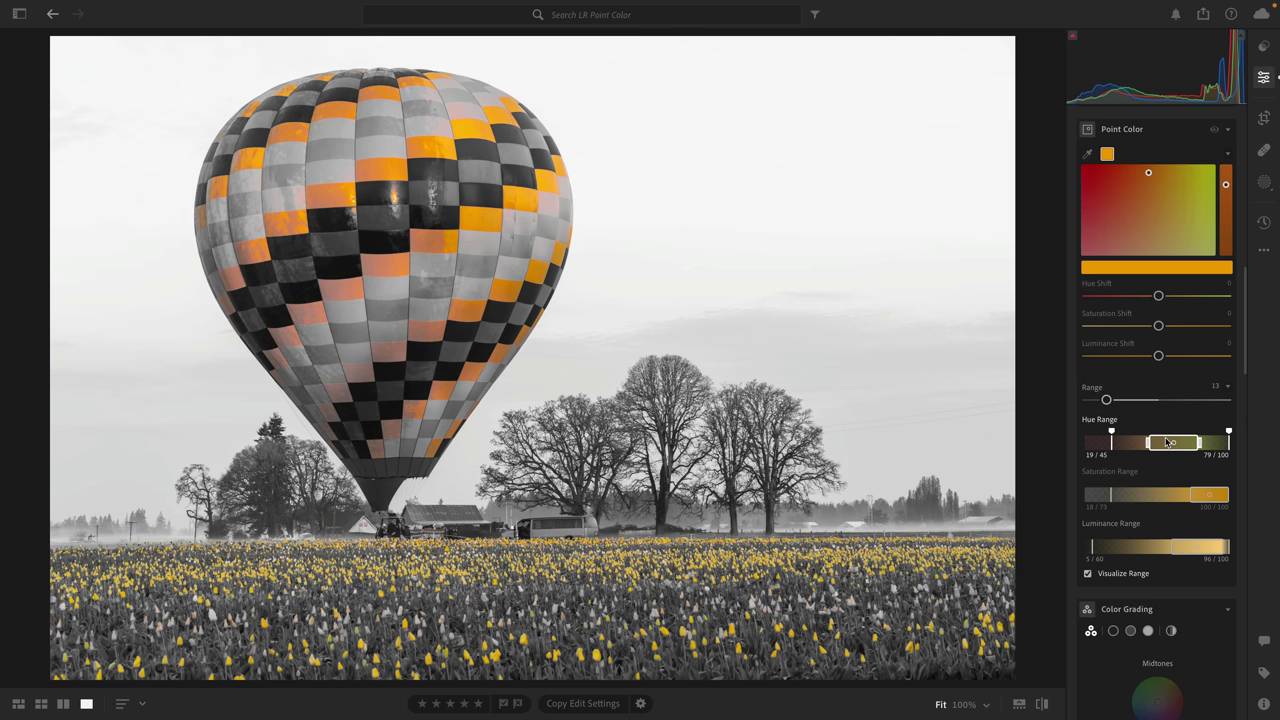
# Set Saturation Range to 21/73–100/100 and Luminance Range to 10/64–100/100
pyautogui.moveTo(1208, 495); pyautogui.dragTo(1147, 505)
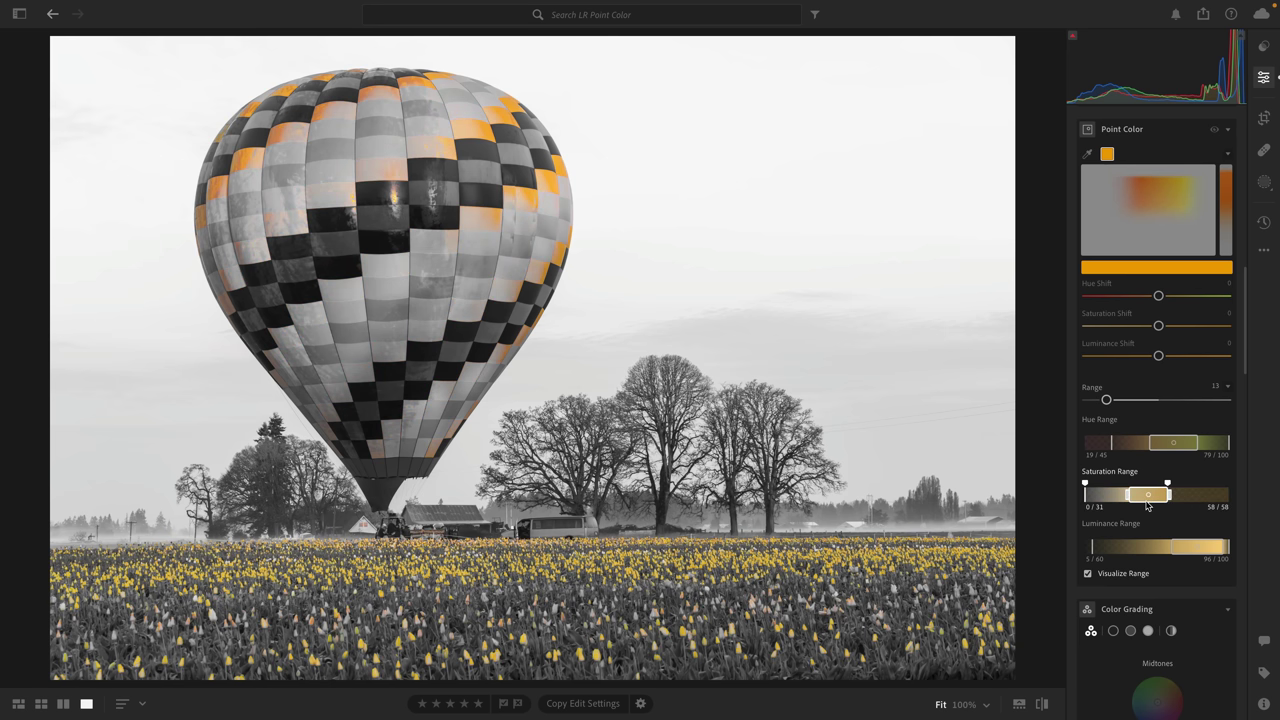
pyautogui.moveTo(1147, 505); pyautogui.dragTo(1234, 503)
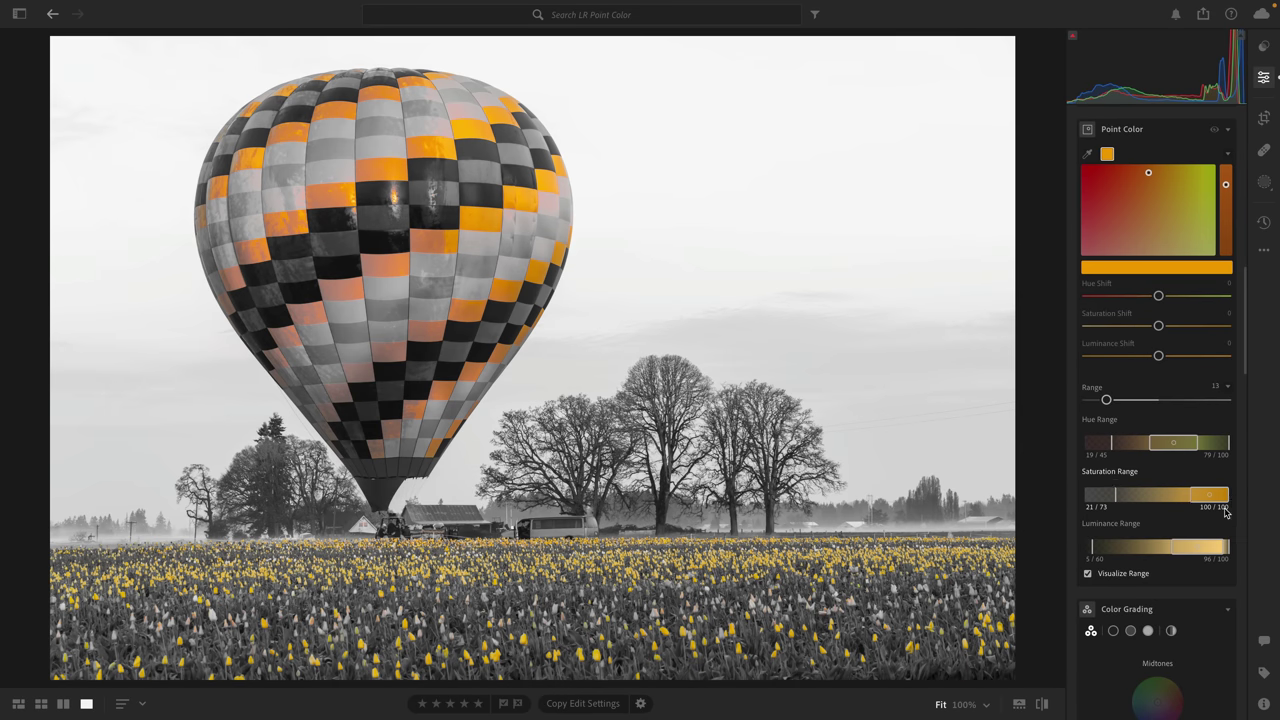
pyautogui.moveTo(1202, 549); pyautogui.dragTo(1229, 547)
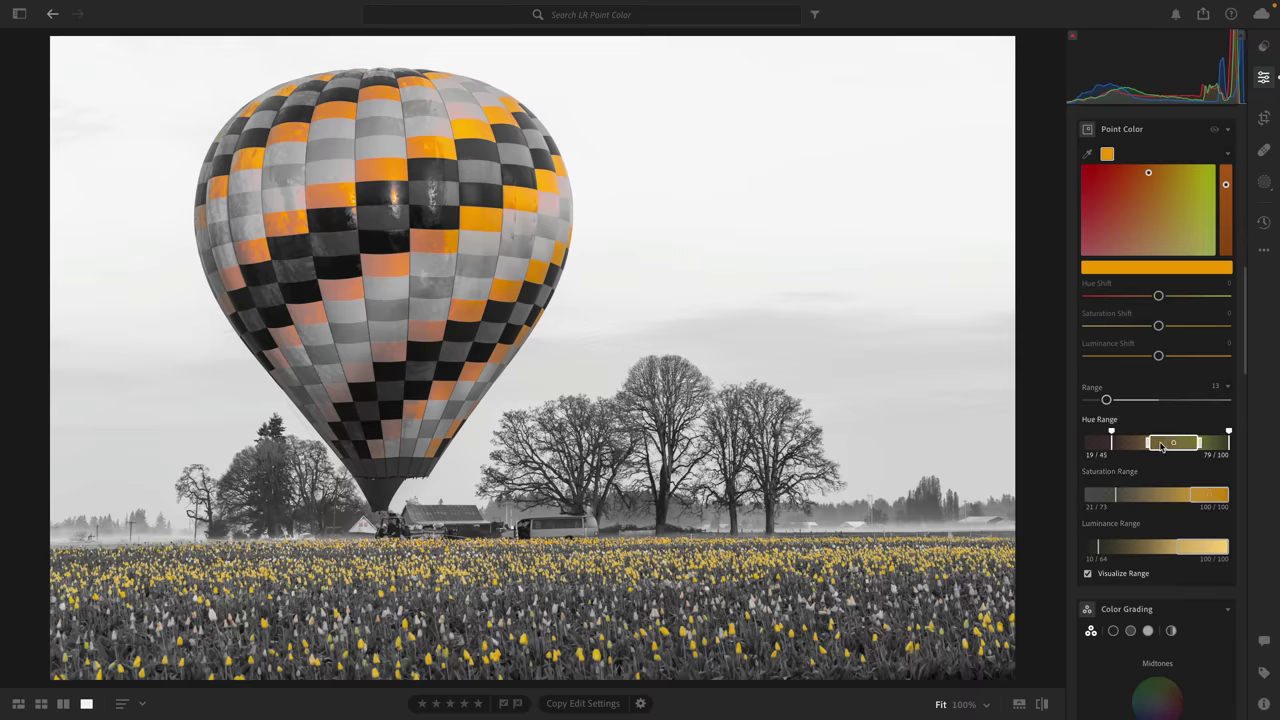
# Adjust the Hue Range handles to 22/30–47/68, isolating the orange balloon panels
pyautogui.moveTo(1148, 447); pyautogui.dragTo(1171, 446)
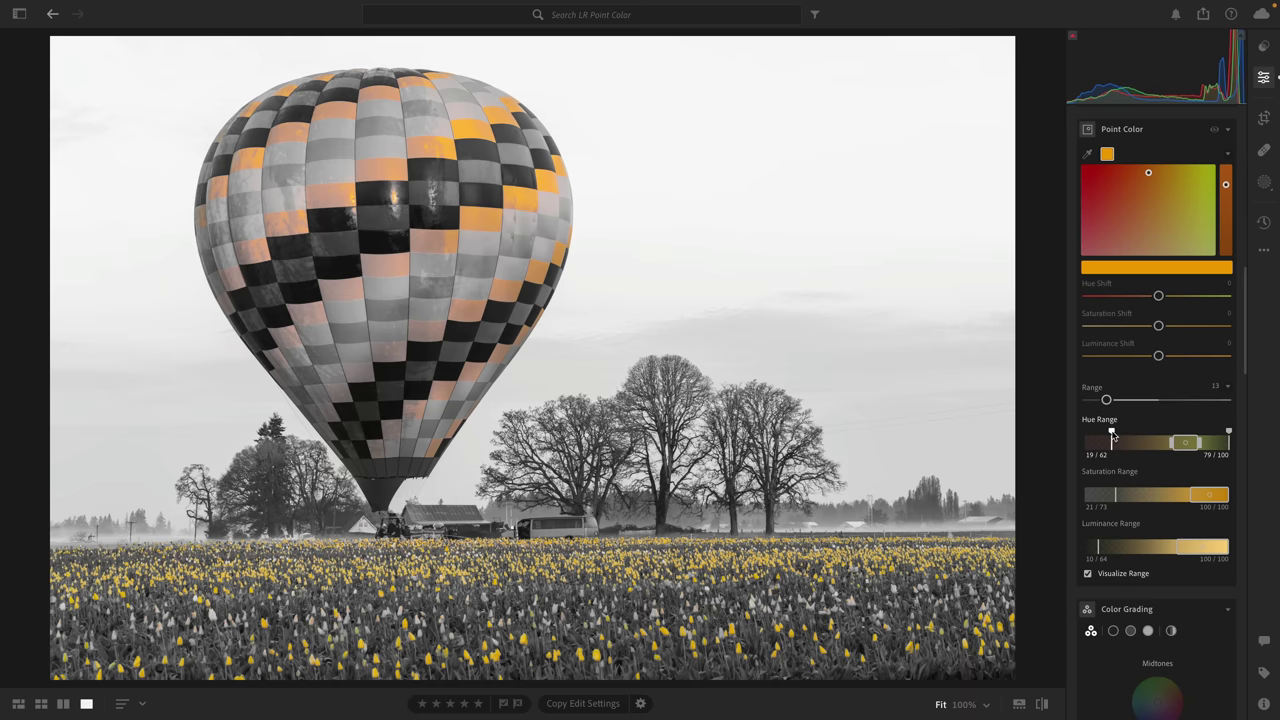
pyautogui.moveTo(1112, 436); pyautogui.dragTo(1207, 433)
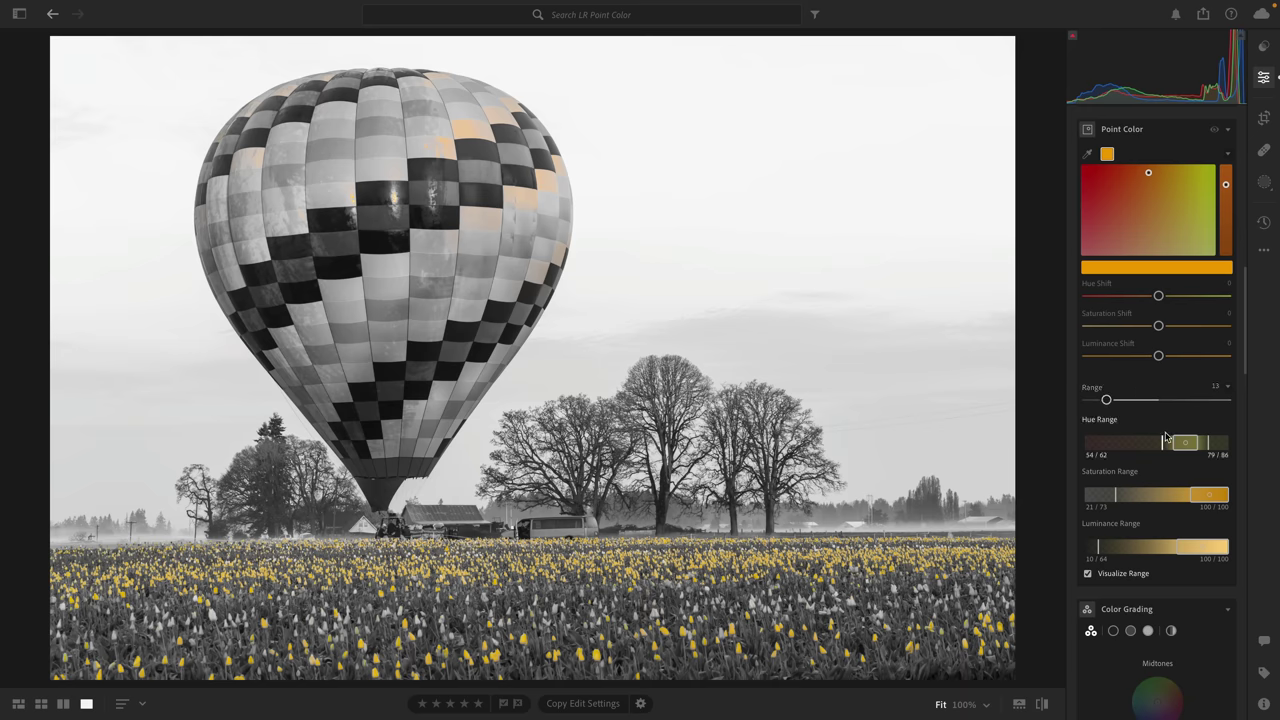
pyautogui.moveTo(1188, 447); pyautogui.dragTo(1143, 451)
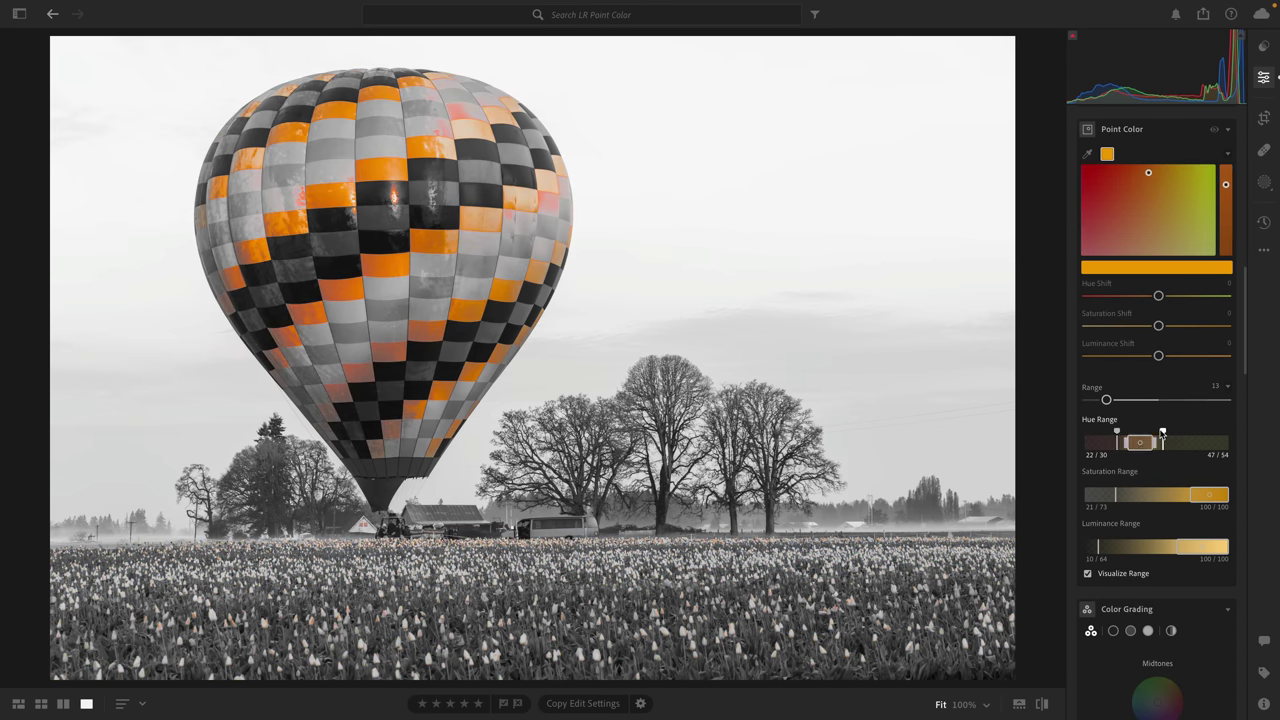
pyautogui.moveTo(1162, 431); pyautogui.dragTo(1183, 432)
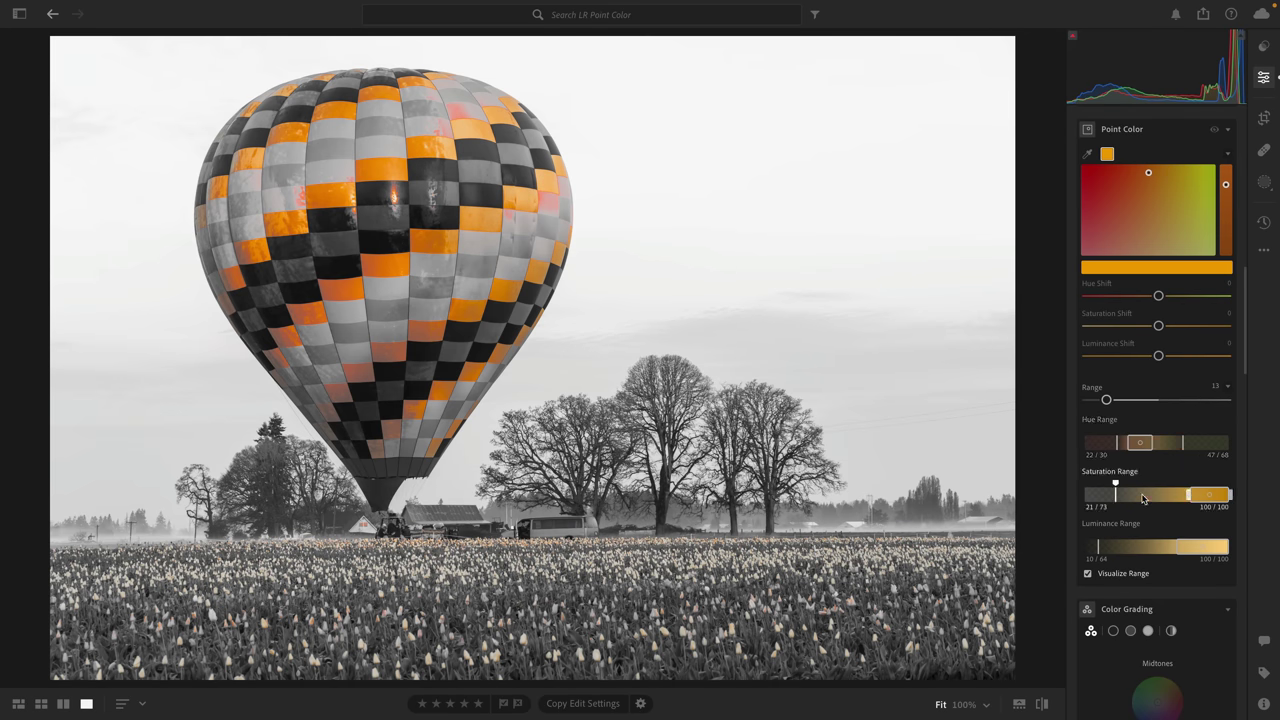
# Set Saturation Range 50/73–100/100 and Luminance Range 0/31–100/100, then resample a panel's orange
pyautogui.moveTo(1117, 487); pyautogui.dragTo(1211, 500)
pyautogui.moveTo(1228, 545); pyautogui.dragTo(1125, 552)
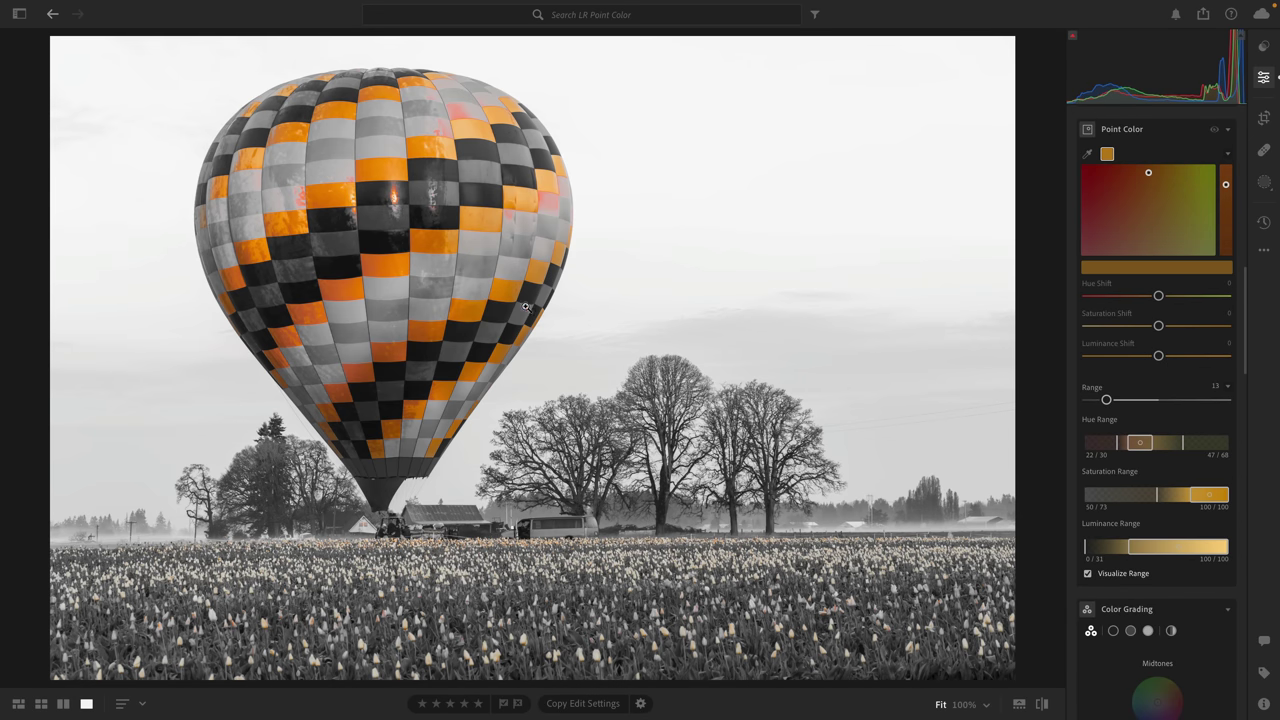
pyautogui.click(290, 210)
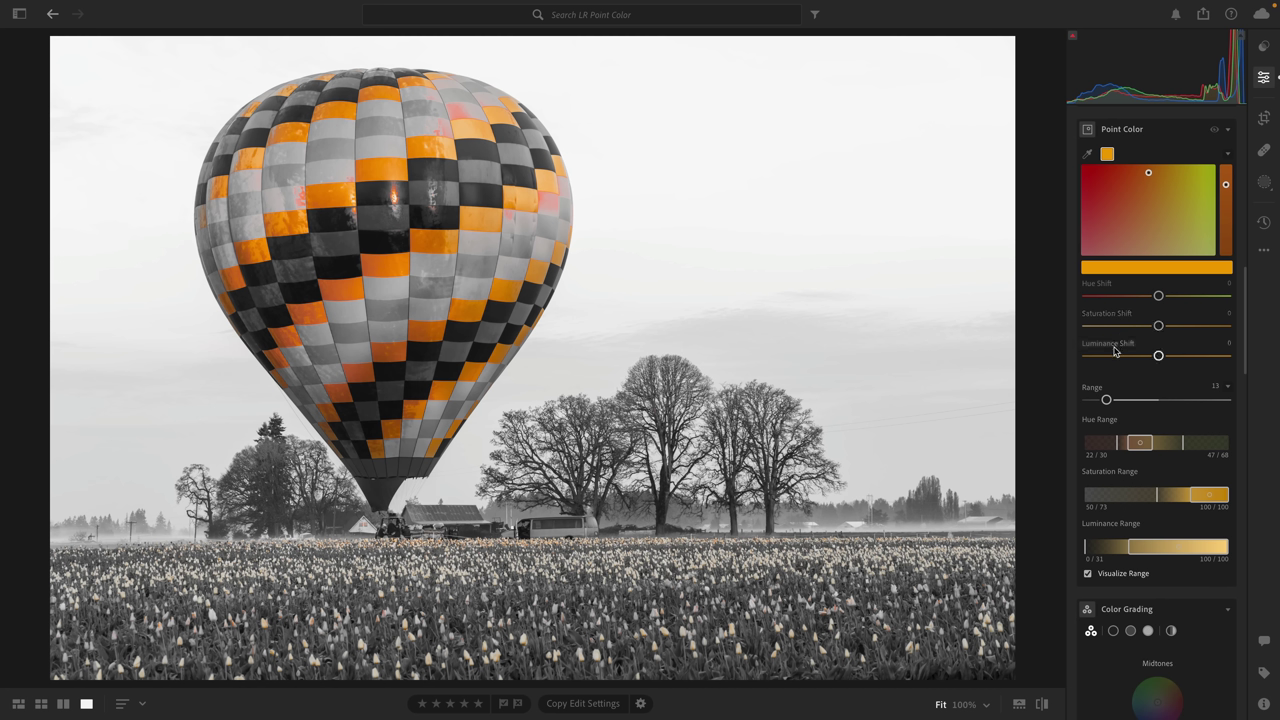
# Turn off Visualize Range and set Hue Shift +54, Saturation +29, Luminance +50
pyautogui.click(1088, 574)
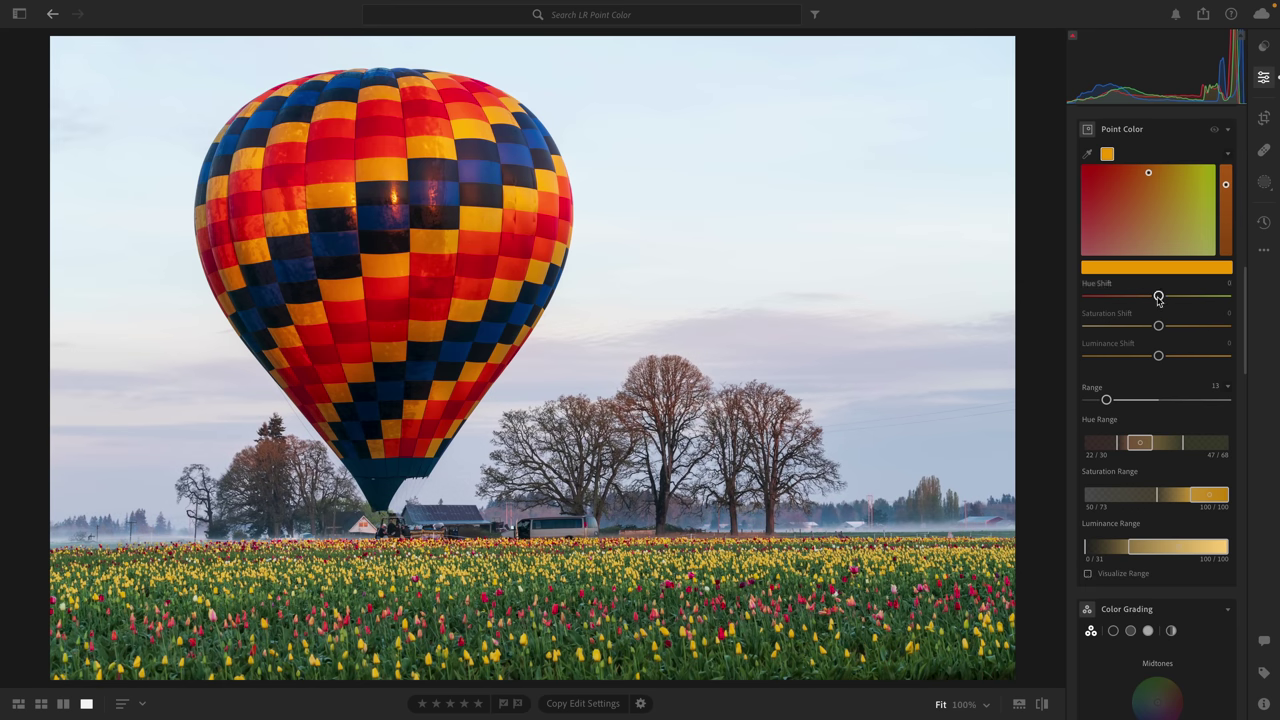
pyautogui.moveTo(1158, 296); pyautogui.dragTo(1194, 357)
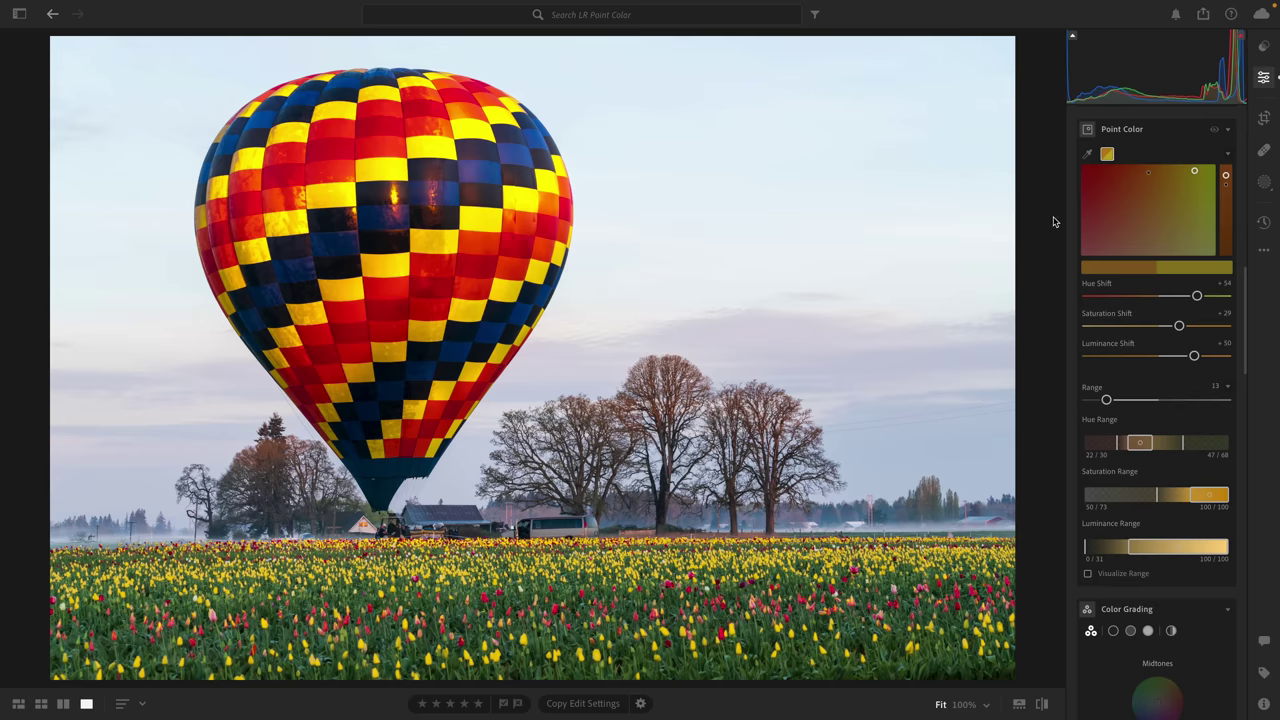
# Sample the balloon's blue panels as a second Point Color swatch and turn on Visualize Range
pyautogui.click(1087, 154)
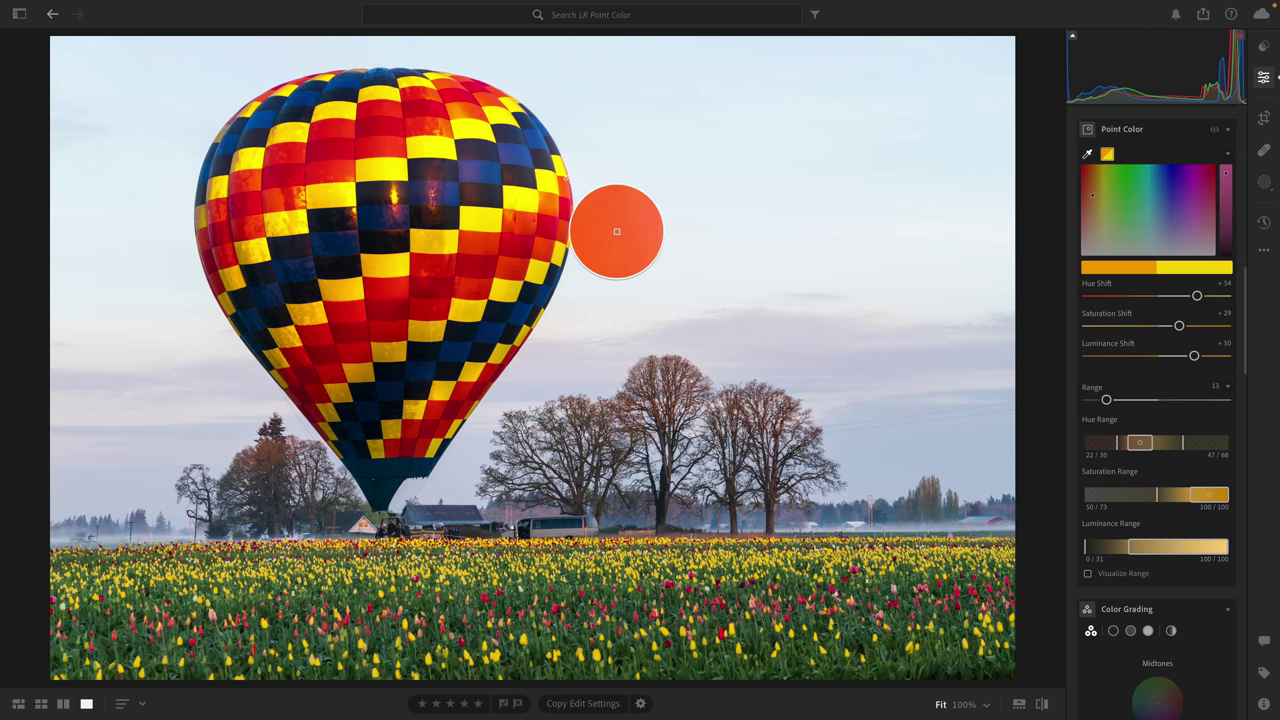
pyautogui.click(477, 174)
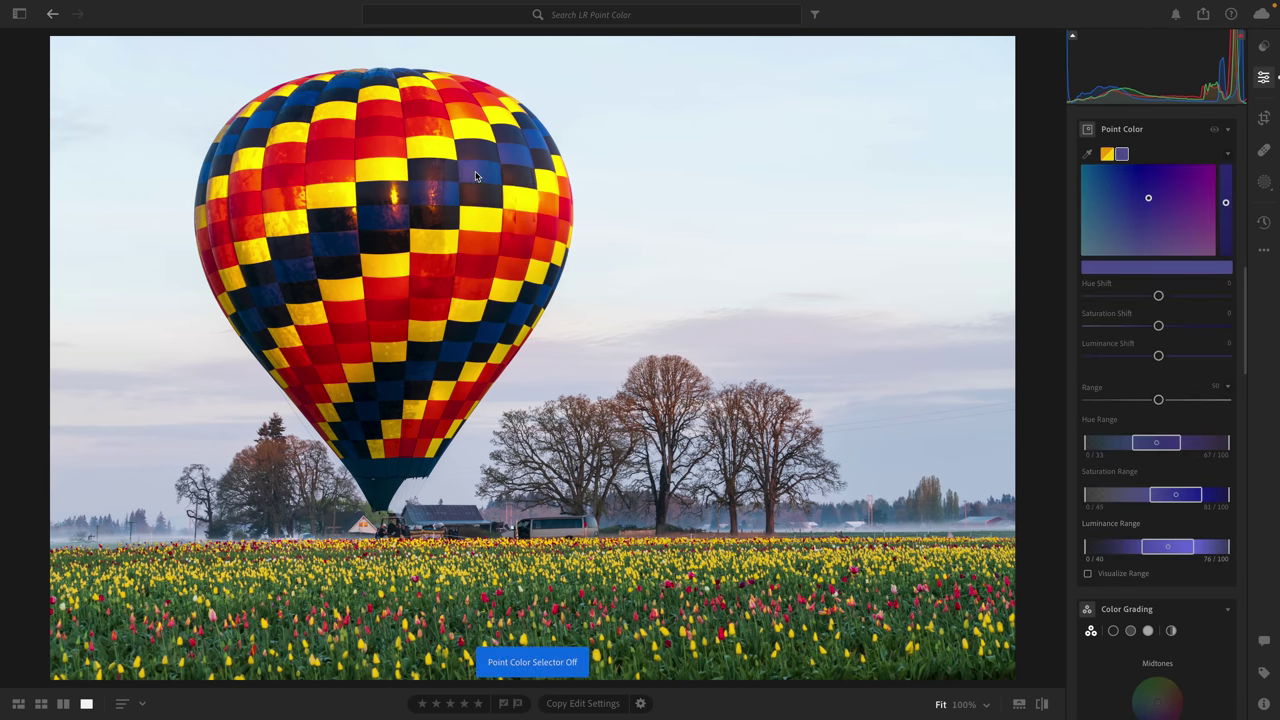
pyautogui.click(1088, 574)
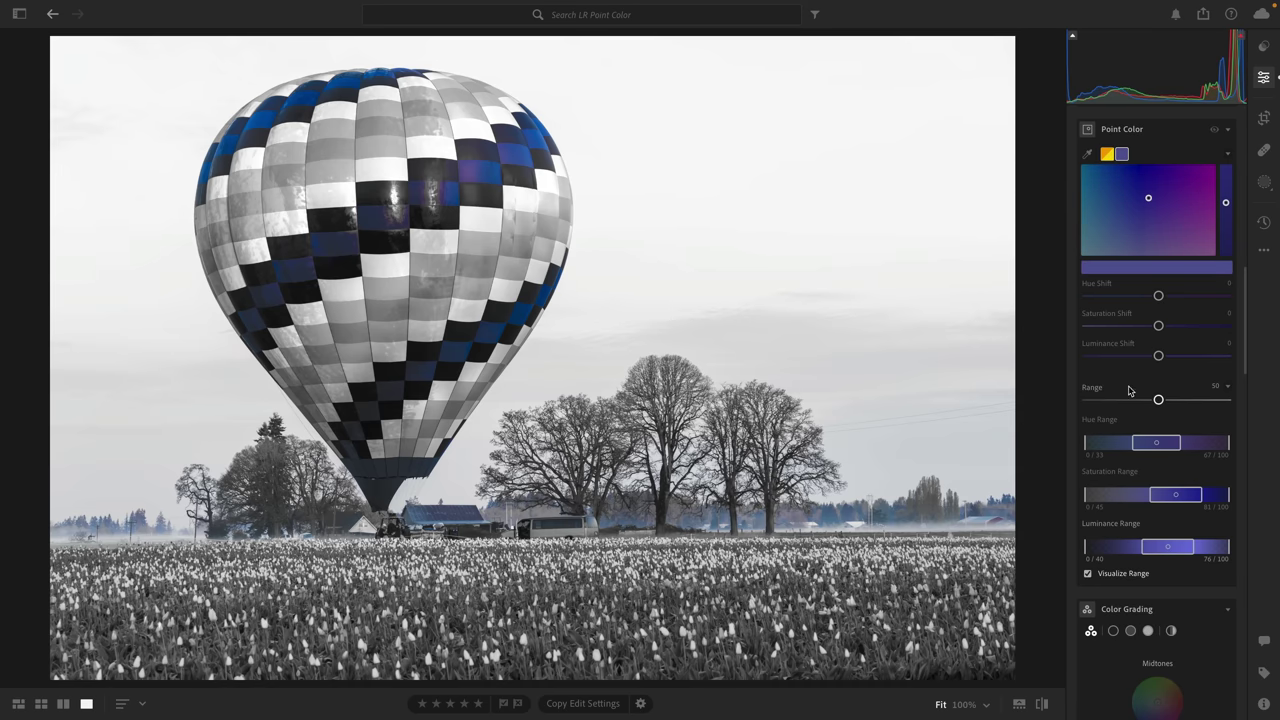
# Narrow the blue sample's Range to 25 and shift its Hue Range to 20/44–77/100
pyautogui.click(1158, 400)
pyautogui.moveTo(1158, 400); pyautogui.dragTo(1123, 401)
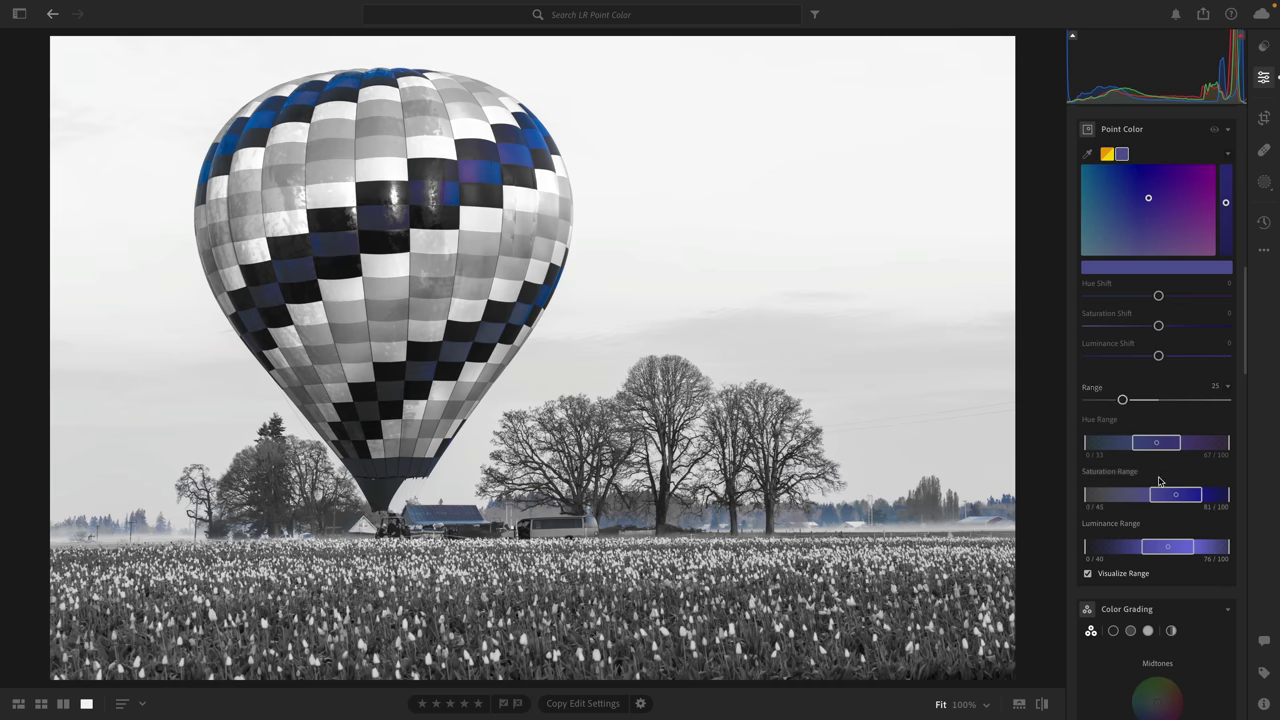
pyautogui.moveTo(1156, 443); pyautogui.dragTo(1114, 434)
# Refine the blue sample to Range 42, Hue 10/33–67/89, Saturation 48/67–100/100, Luminance 0/19–55/89
pyautogui.moveTo(1227, 437)
pyautogui.mouseDown()
pyautogui.moveTo(1206, 436)
pyautogui.moveTo(1227, 436)
pyautogui.mouseUp()
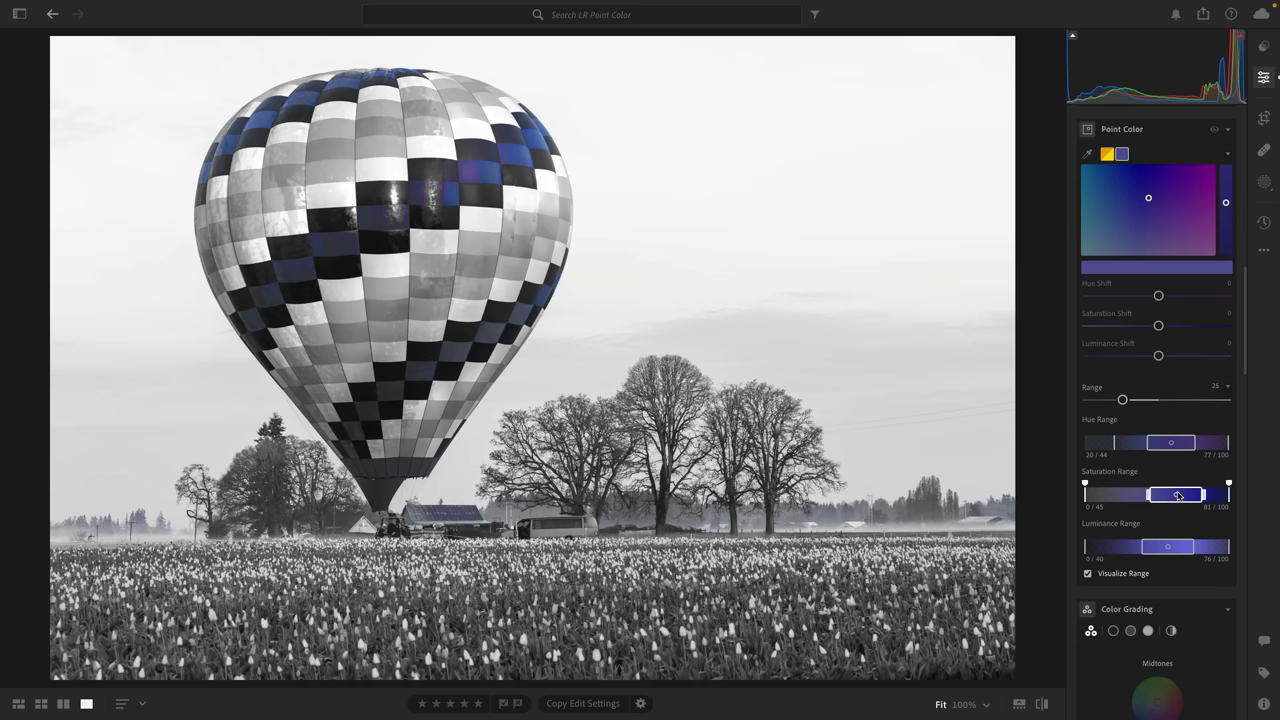
pyautogui.moveTo(1170, 497)
pyautogui.mouseDown()
pyautogui.moveTo(1188, 496)
pyautogui.moveTo(1157, 499)
pyautogui.moveTo(1203, 493)
pyautogui.moveTo(1130, 490)
pyautogui.moveTo(1154, 488)
pyautogui.mouseUp()
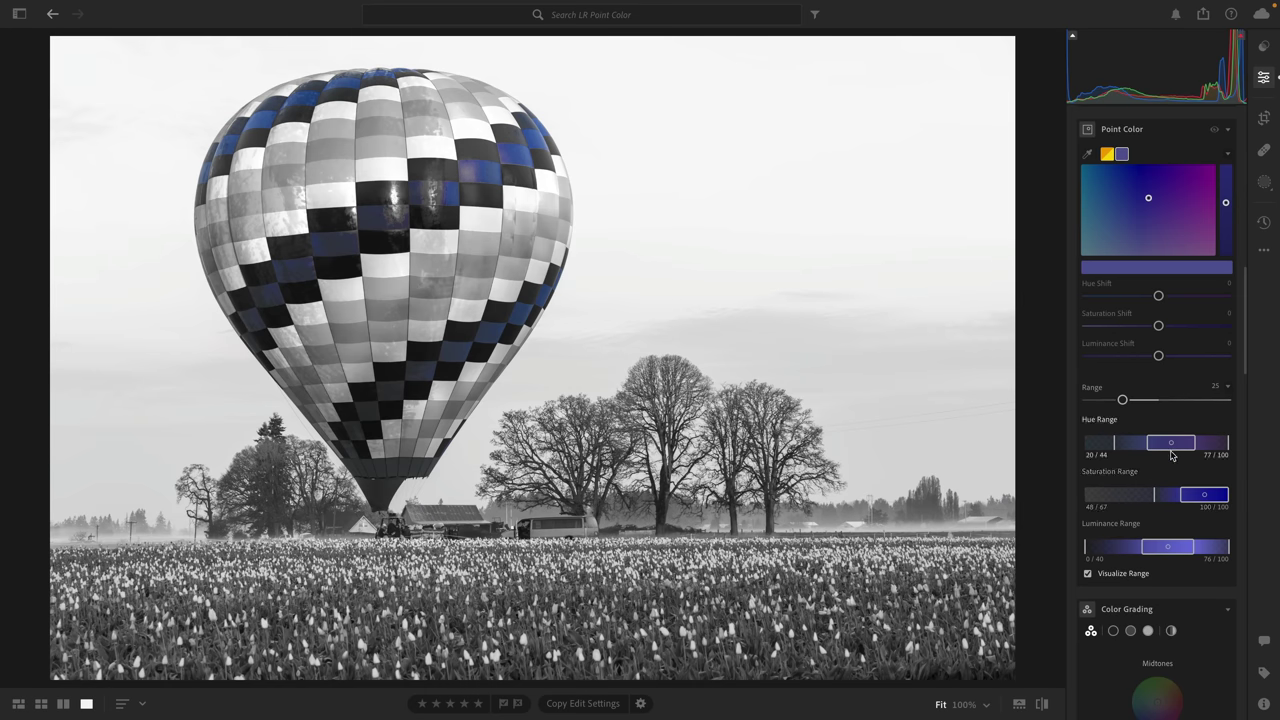
pyautogui.moveTo(1172, 446); pyautogui.dragTo(1157, 449)
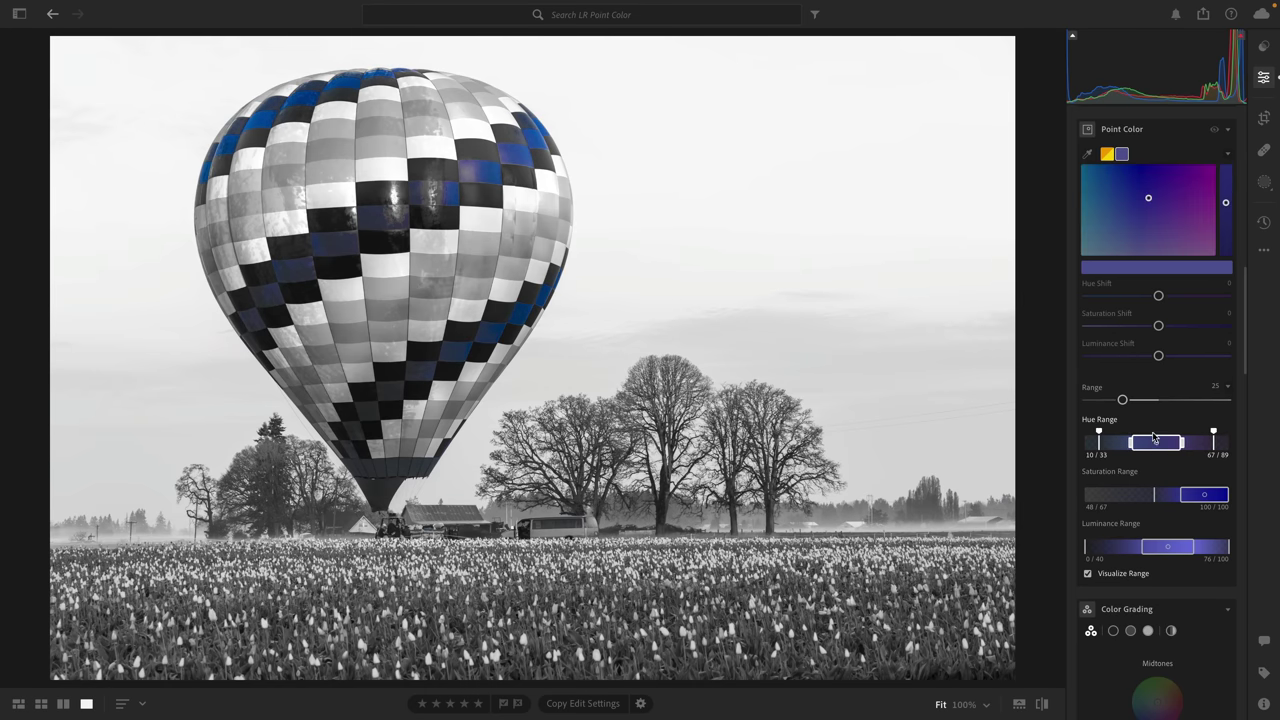
pyautogui.moveTo(1122, 399); pyautogui.dragTo(1147, 401)
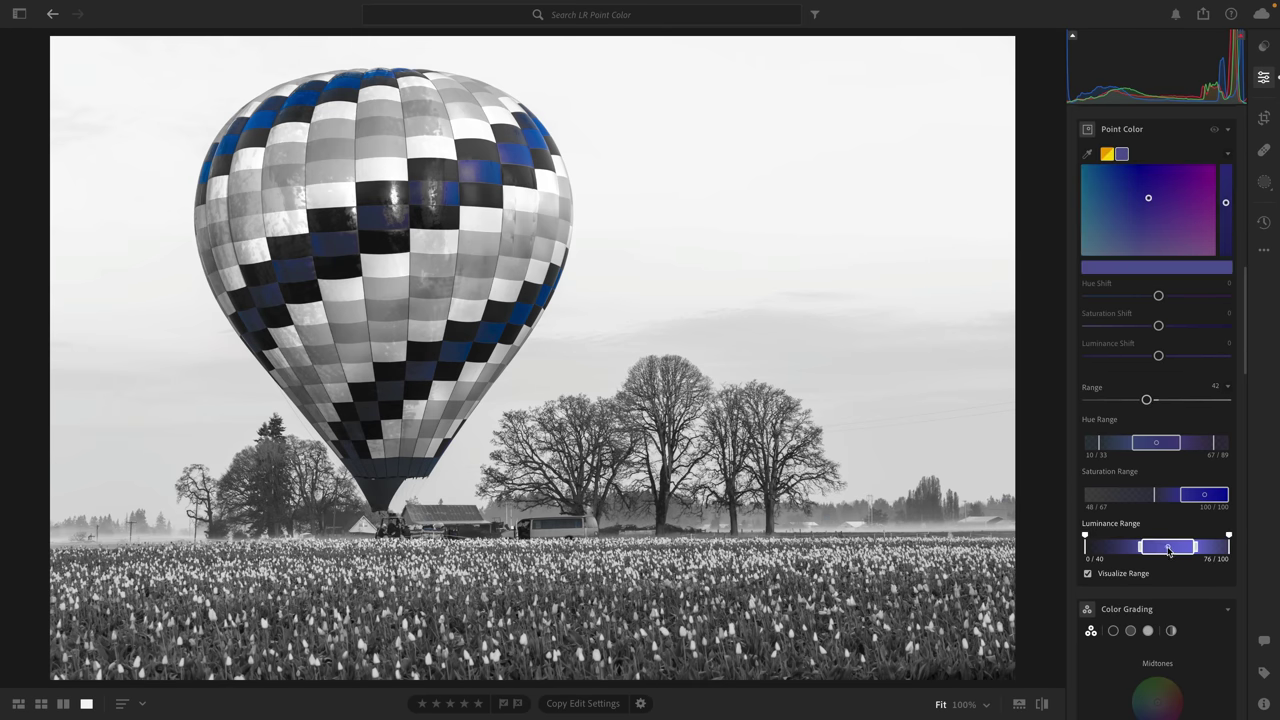
pyautogui.moveTo(1168, 547); pyautogui.dragTo(1212, 537)
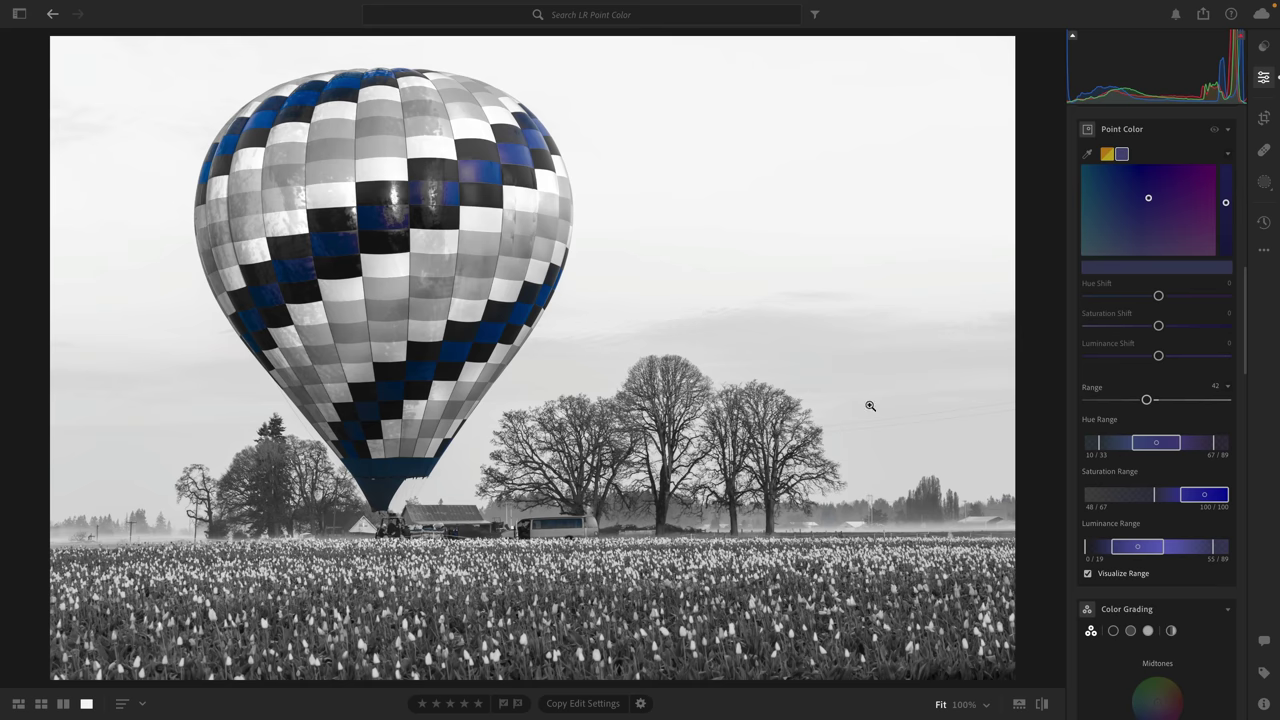
# Turn off Visualize Range and shift the blue panels purple: Hue +65, Saturation +38, Luminance +51
pyautogui.click(1088, 573)
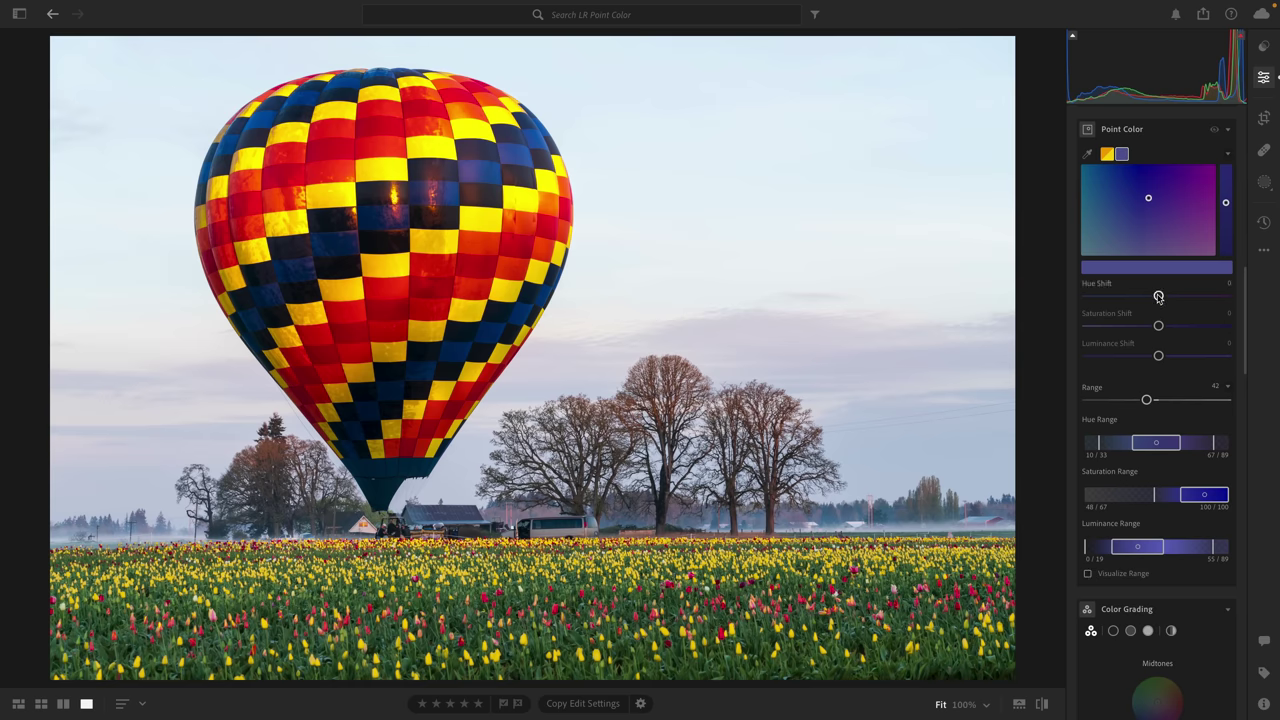
pyautogui.moveTo(1158, 296); pyautogui.dragTo(1194, 357)
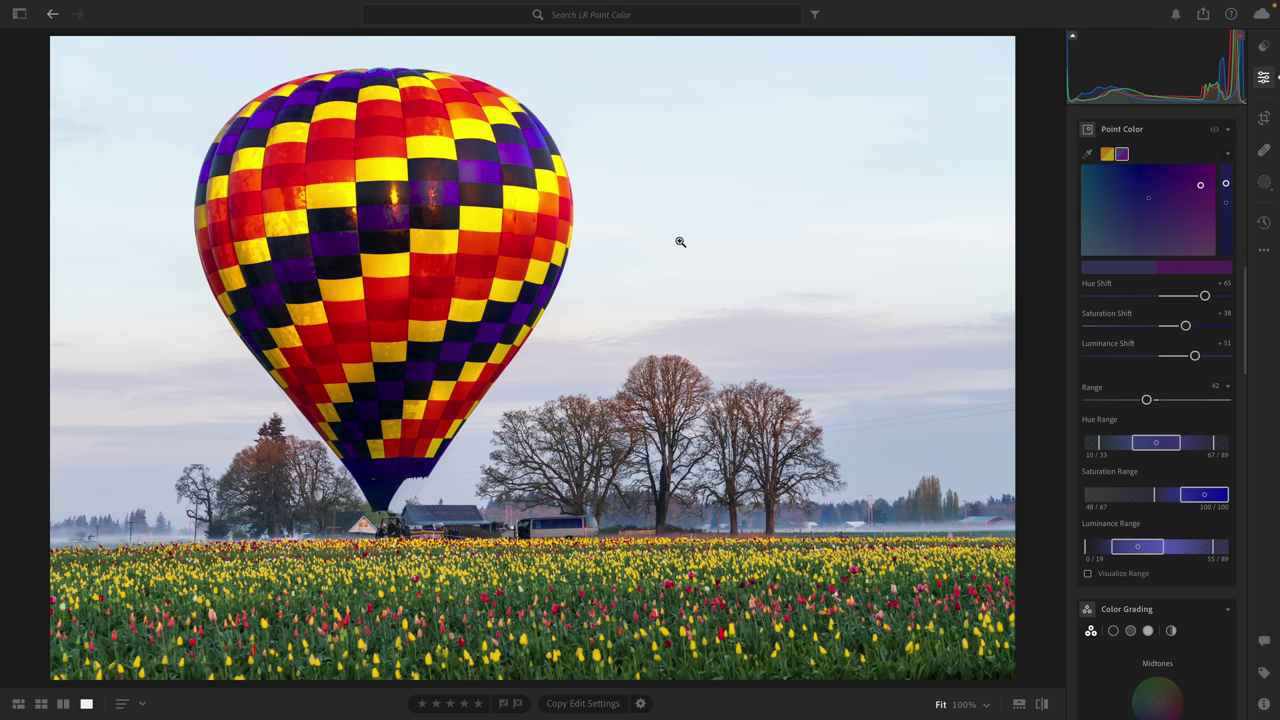
pyautogui.click(1214, 131)
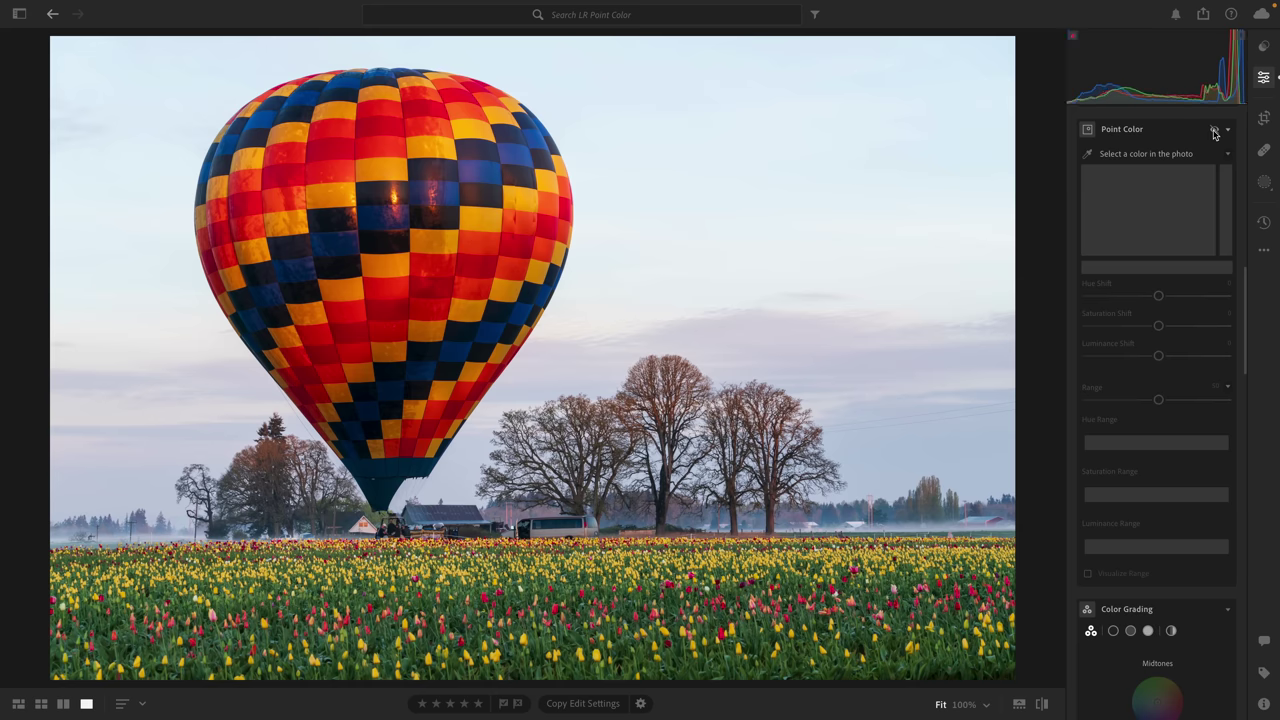
pyautogui.click(1214, 131)
pyautogui.click(1214, 131)
pyautogui.click(1214, 131)
pyautogui.click(1214, 131)
pyautogui.click(1214, 131)
pyautogui.click(1214, 131)
pyautogui.click(1214, 131)
pyautogui.click(1214, 131)
pyautogui.click(1214, 131)
pyautogui.click(1214, 131)
pyautogui.click(1214, 131)
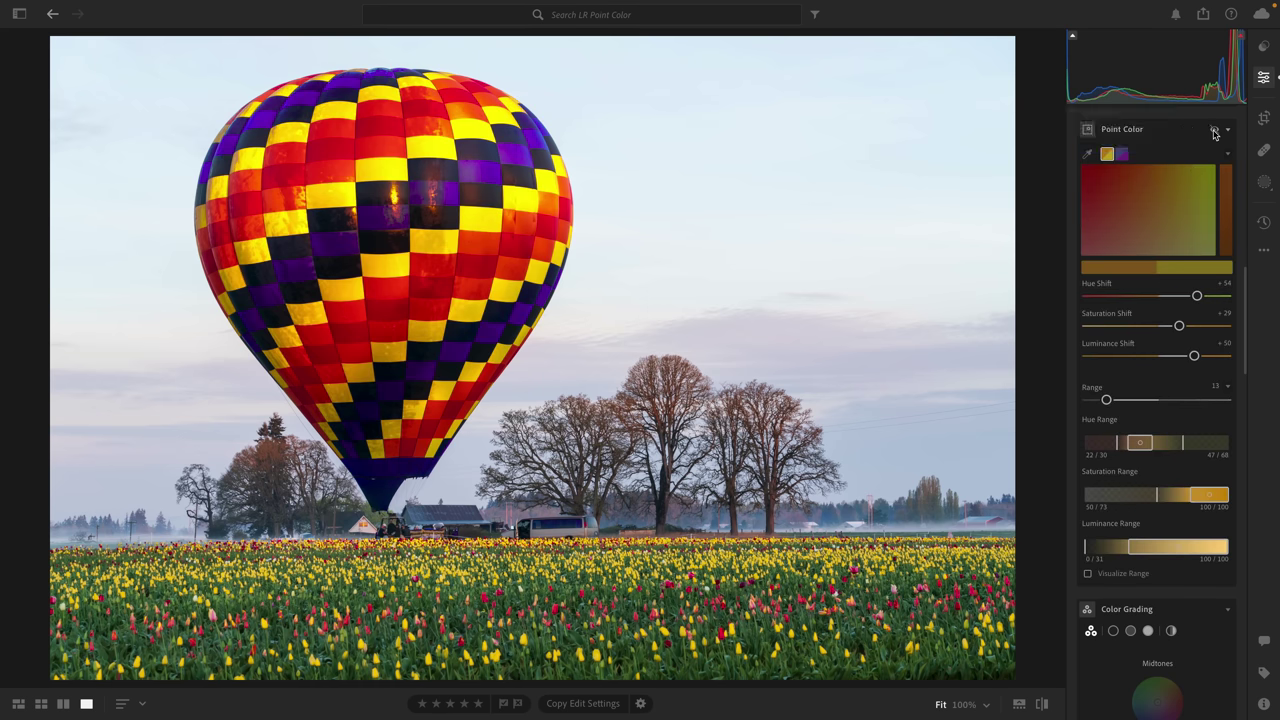
pyautogui.click(1214, 131)
pyautogui.click(1214, 131)
pyautogui.click(1214, 131)
pyautogui.click(1214, 131)
pyautogui.click(1214, 131)
pyautogui.click(1214, 131)
pyautogui.click(1214, 131)
pyautogui.click(1214, 131)
pyautogui.click(1213, 131)
pyautogui.click(1213, 131)
pyautogui.click(1213, 131)
pyautogui.click(1213, 131)
pyautogui.click(1213, 131)
pyautogui.click(1213, 131)
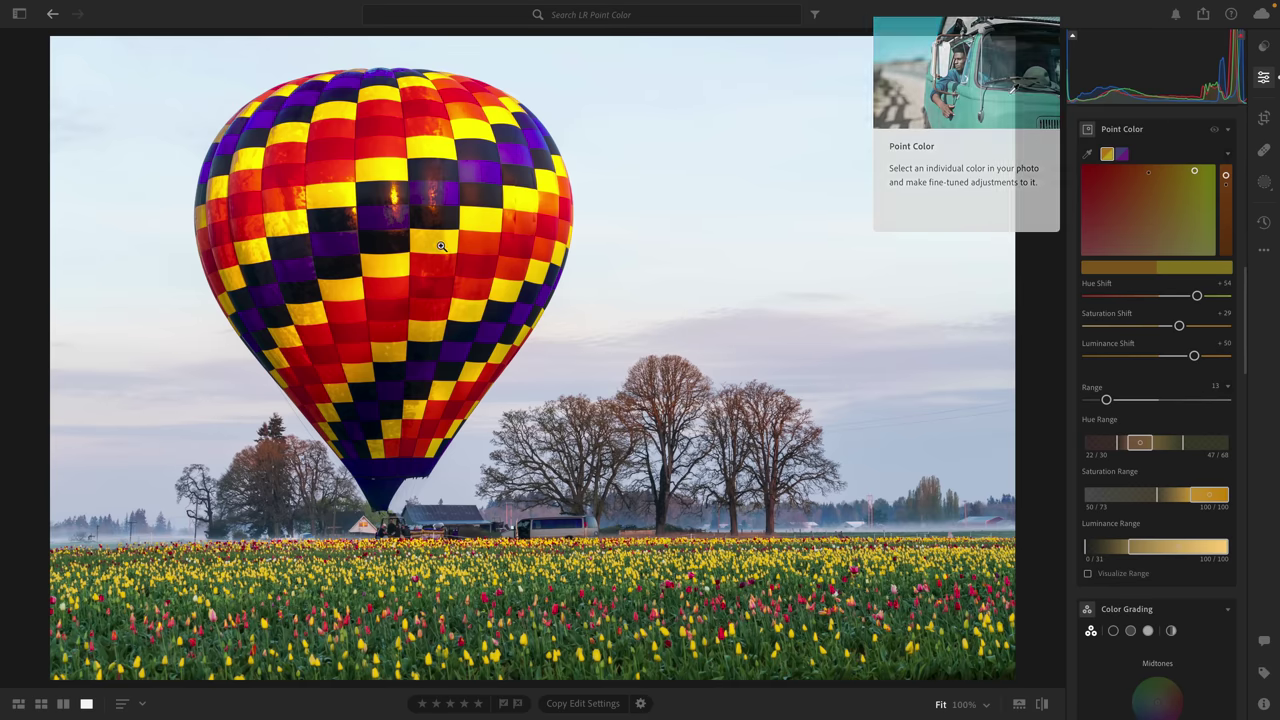
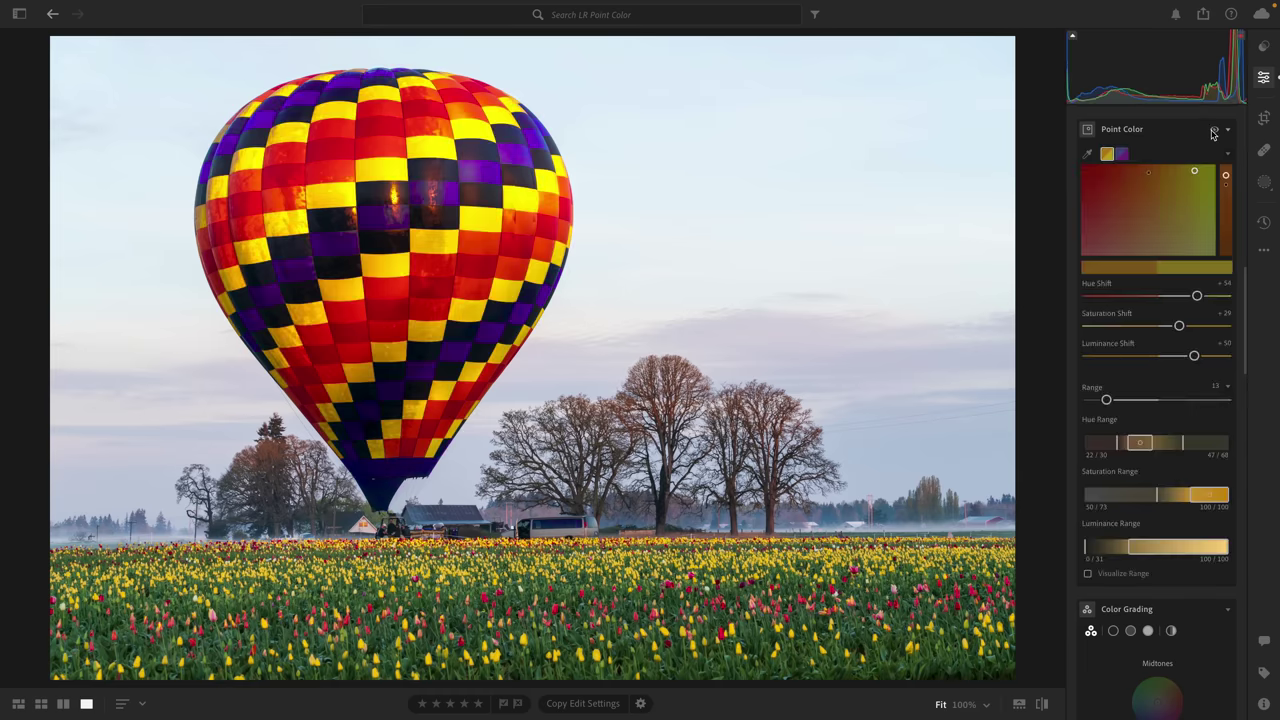
pyautogui.click(1213, 133)
pyautogui.click(1213, 133)
pyautogui.click(1213, 133)
pyautogui.click(1213, 133)
pyautogui.click(1213, 133)
pyautogui.click(1213, 133)
pyautogui.scroll(3, 1118, 260)
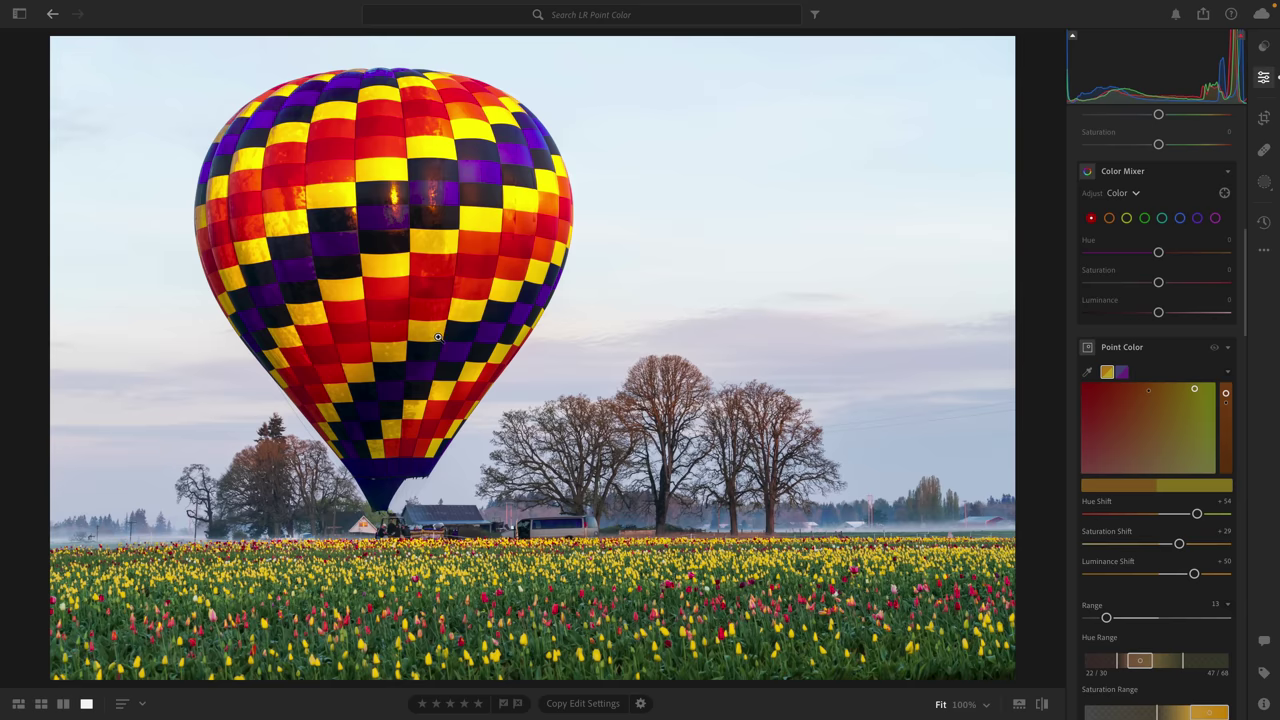
# Delete all Point Color swatches to restore the balloon's original blue, red and yellow, then bring up the new-mask options
pyautogui.rightClick(1122, 372)
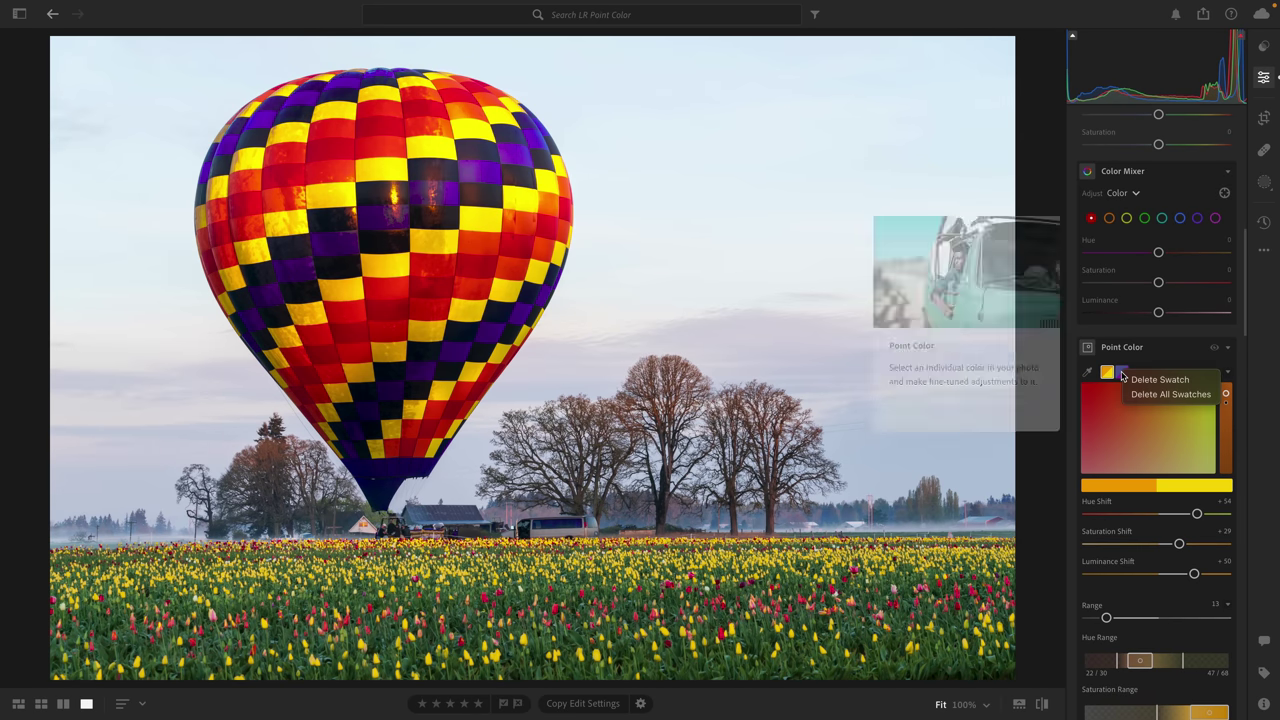
pyautogui.click(1150, 391)
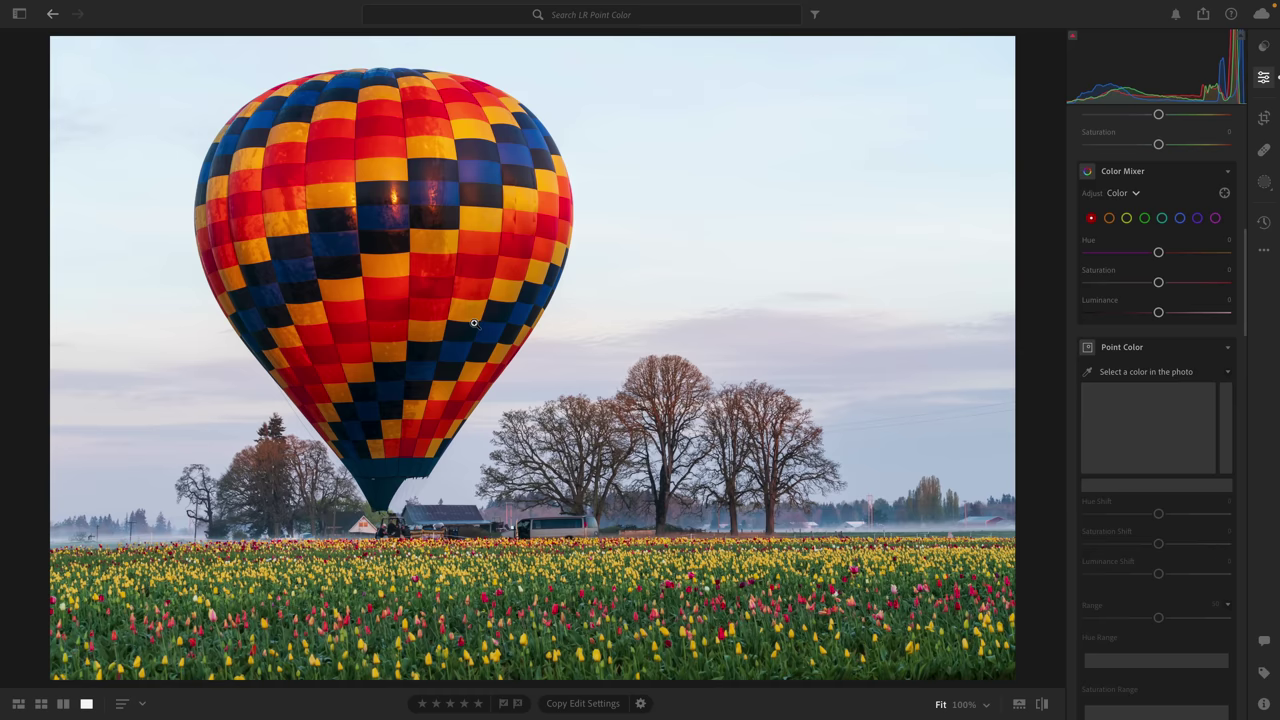
pyautogui.click(1264, 183)
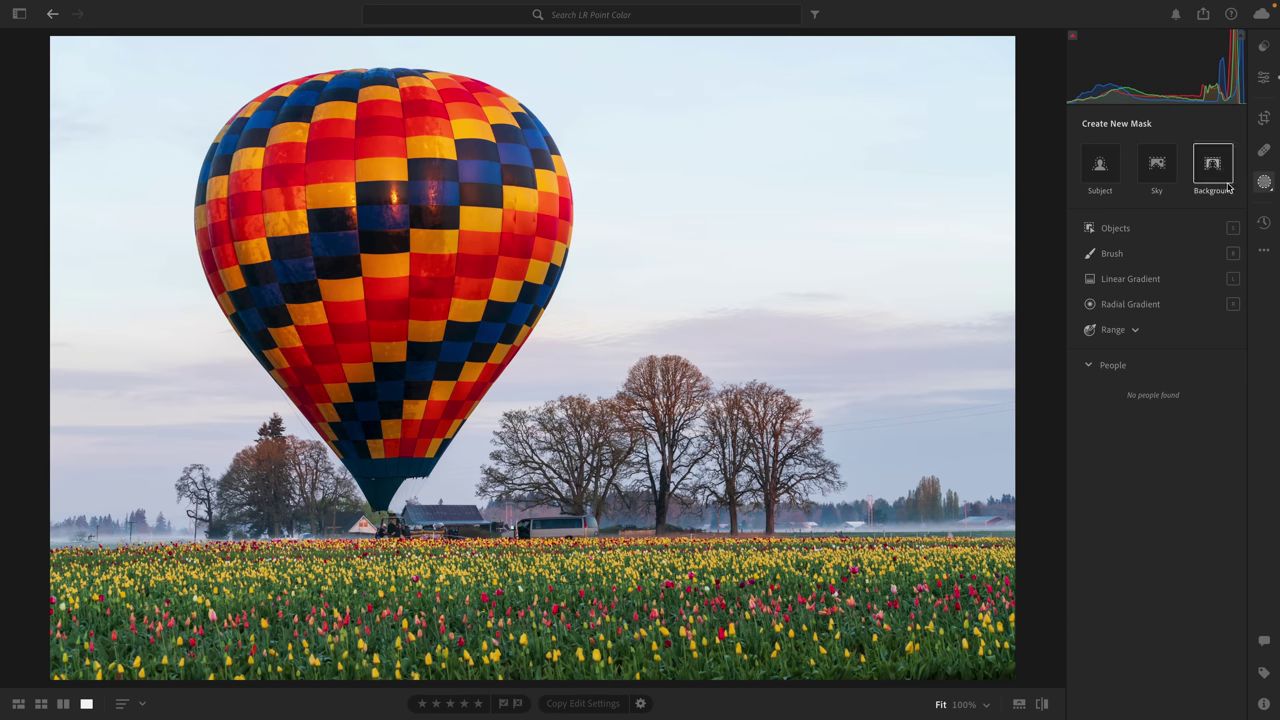
# Add a Subject mask on the balloon and activate the mask's Point Color eyedropper
pyautogui.click(1108, 176)
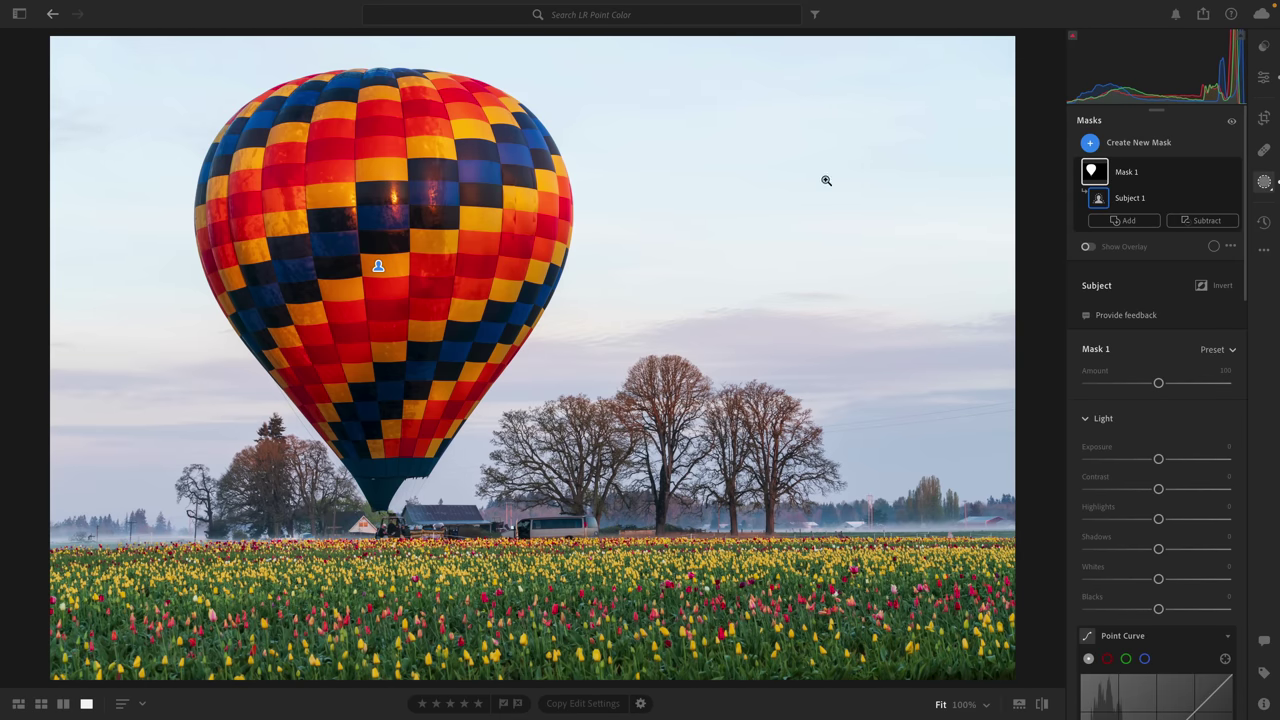
pyautogui.scroll(-8, 1176, 190)
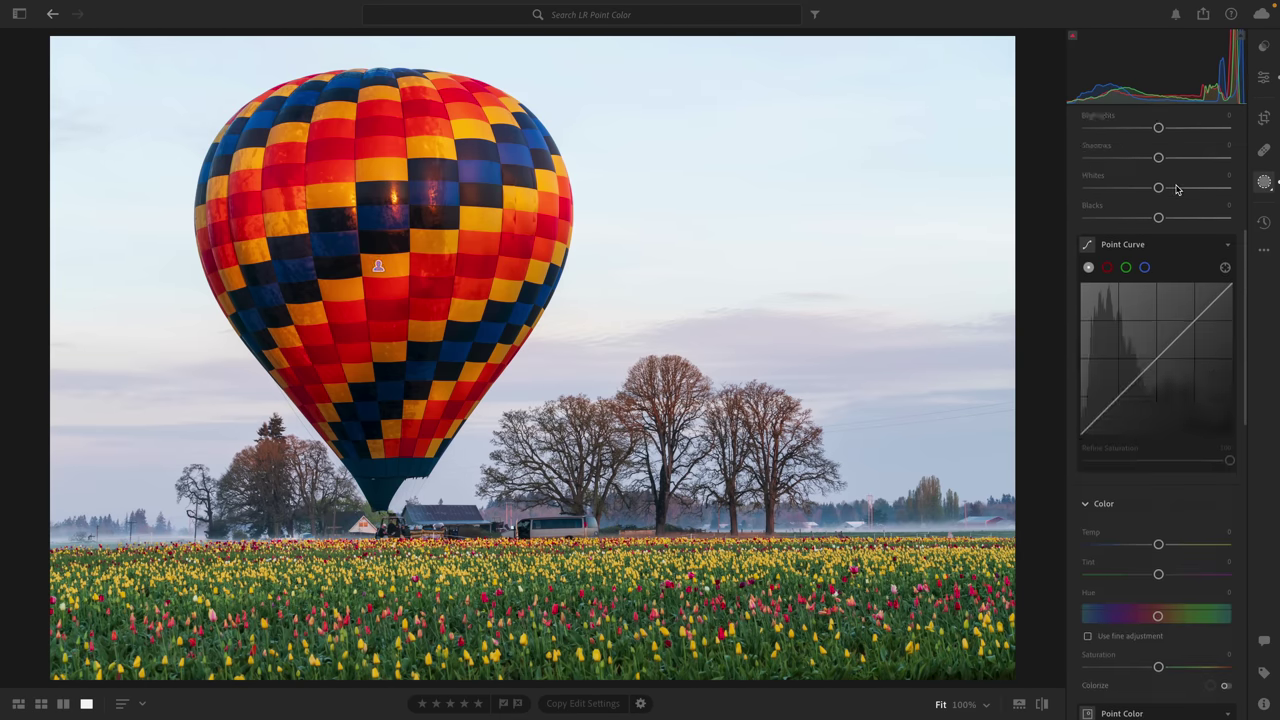
pyautogui.scroll(-6, 1176, 190)
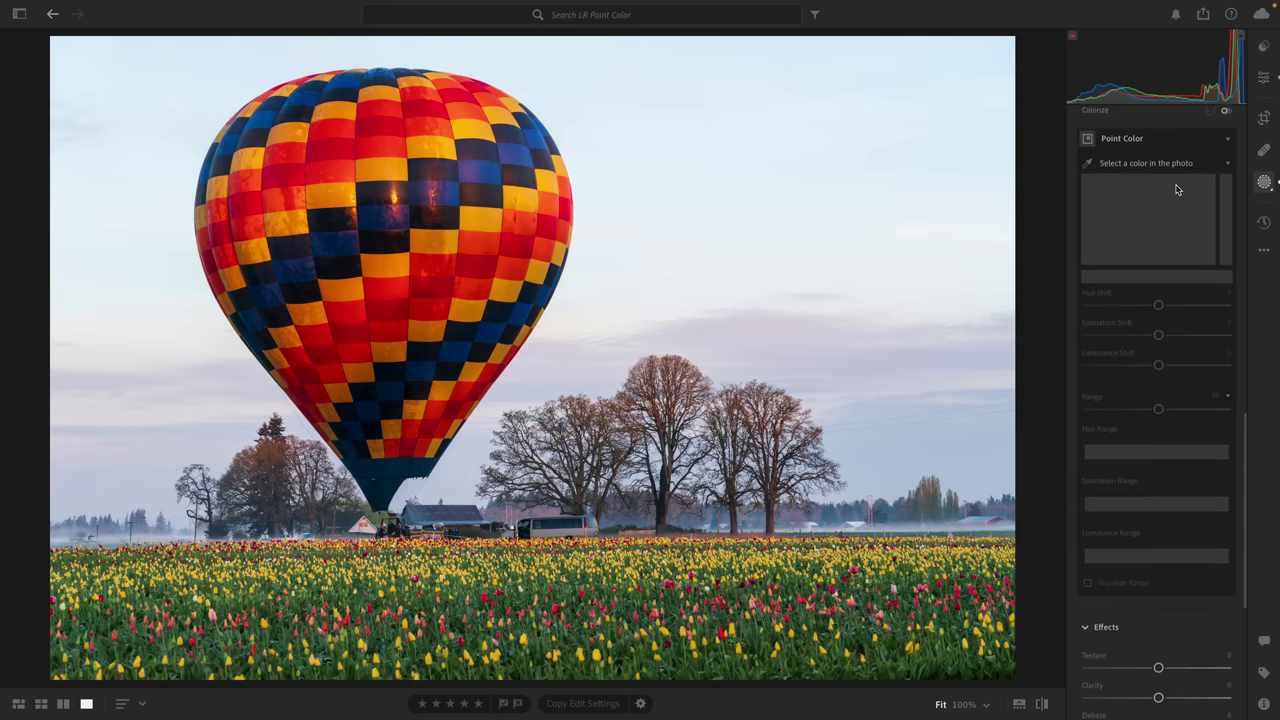
pyautogui.scroll(1, 1176, 190)
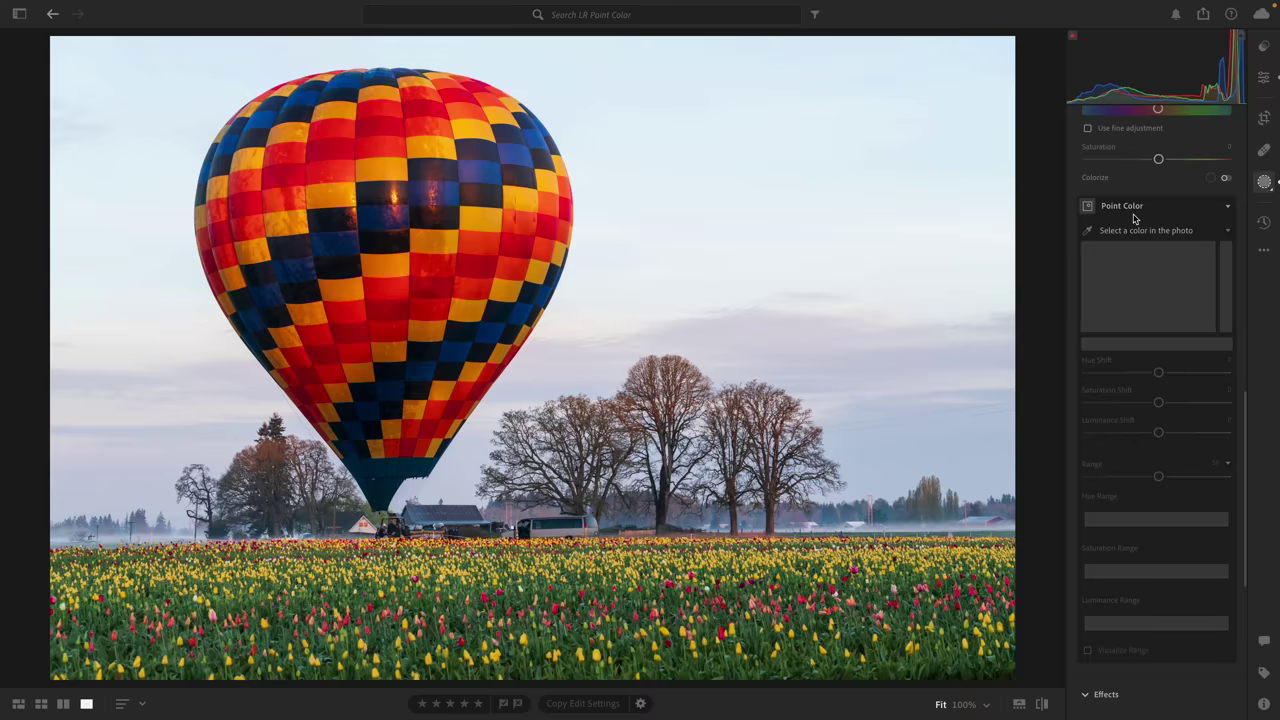
pyautogui.click(1087, 230)
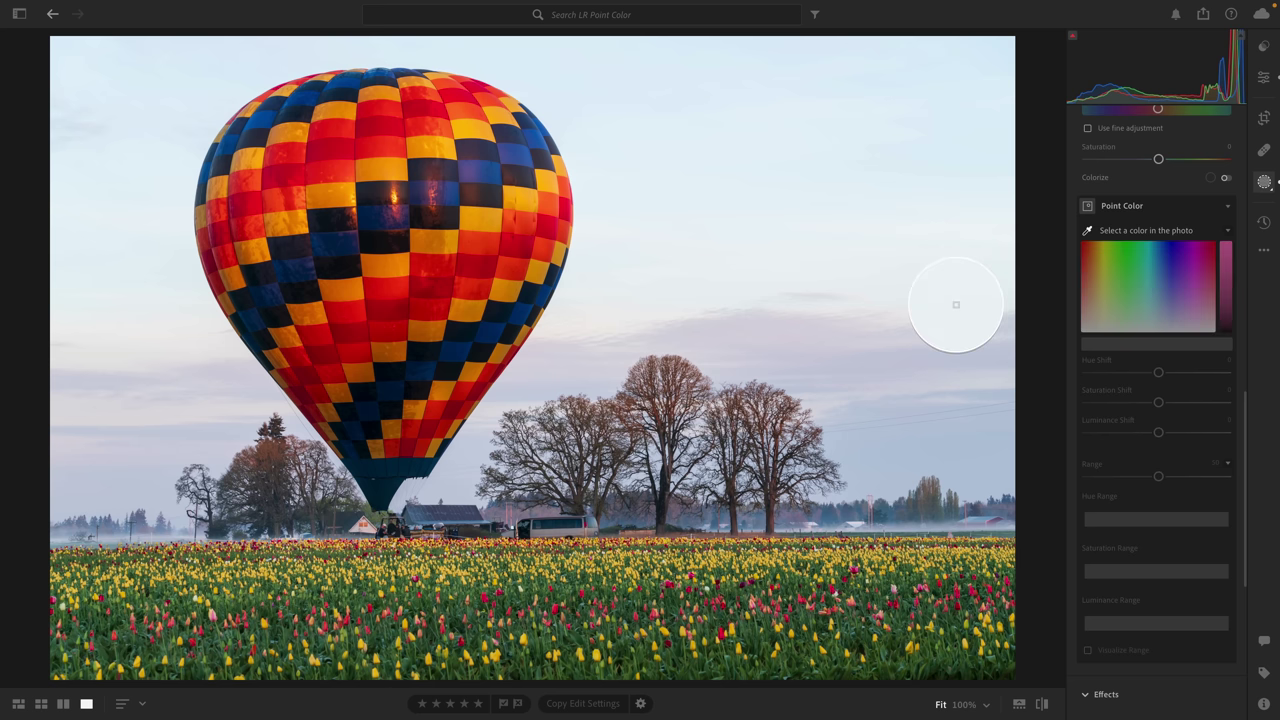
# Sample the balloon's orange and narrow ranges: hue 9/42–76/100, saturation 18/72–100/100, luminance 0/53–90/96
pyautogui.click(532, 266)
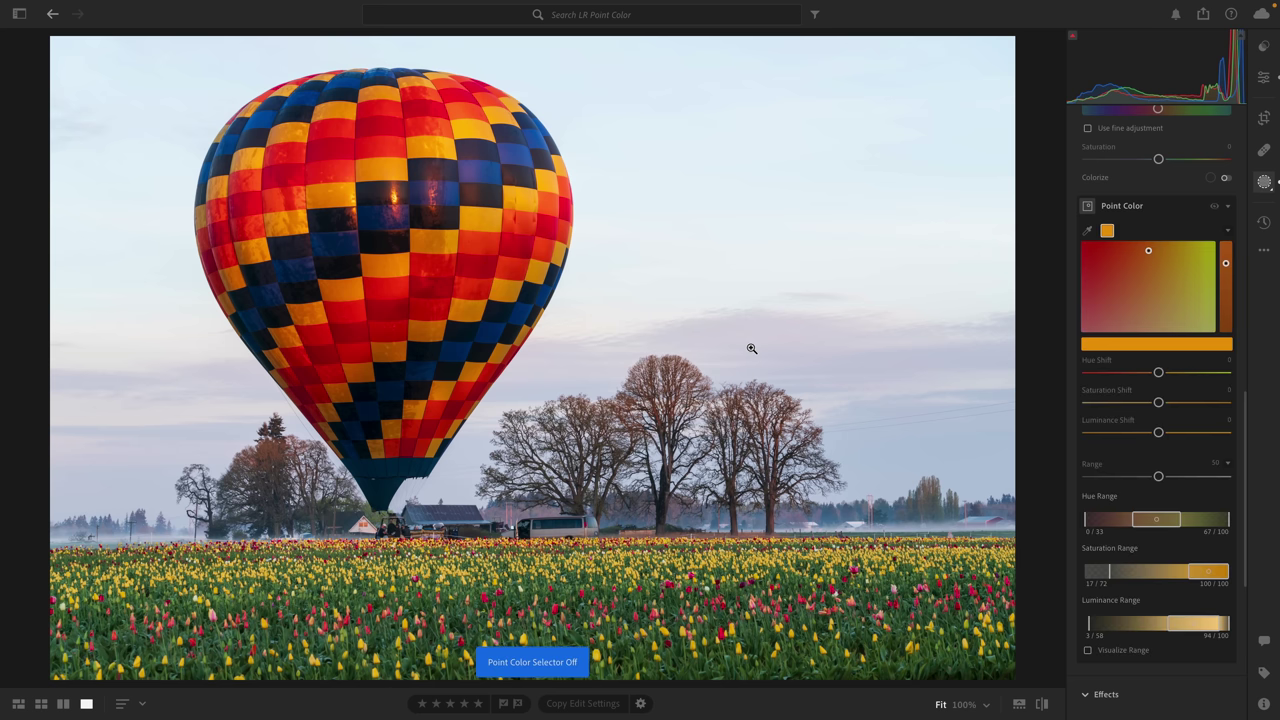
pyautogui.click(1089, 650)
pyautogui.moveTo(1168, 519)
pyautogui.mouseDown()
pyautogui.moveTo(1157, 519)
pyautogui.moveTo(1183, 519)
pyautogui.mouseUp()
pyautogui.moveTo(1203, 570)
pyautogui.mouseDown()
pyautogui.moveTo(1190, 570)
pyautogui.moveTo(1206, 570)
pyautogui.mouseUp()
pyautogui.moveTo(1198, 624); pyautogui.dragTo(1199, 625)
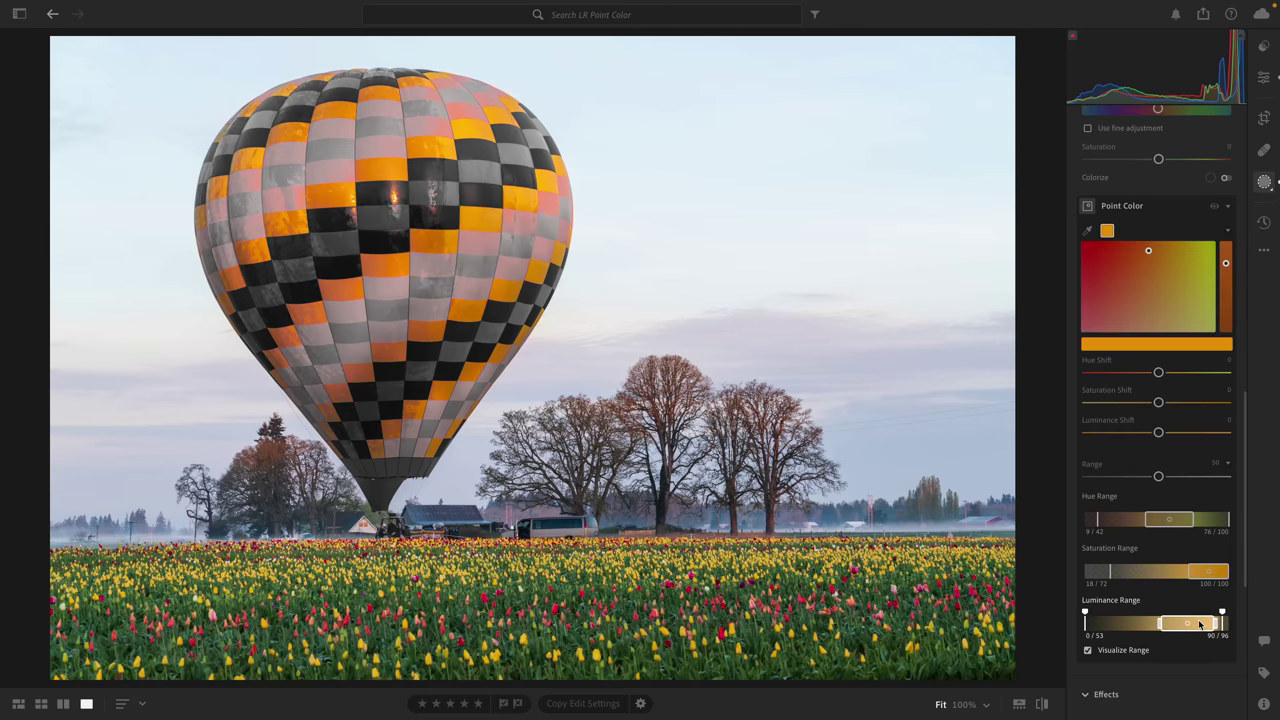
pyautogui.click(1124, 650)
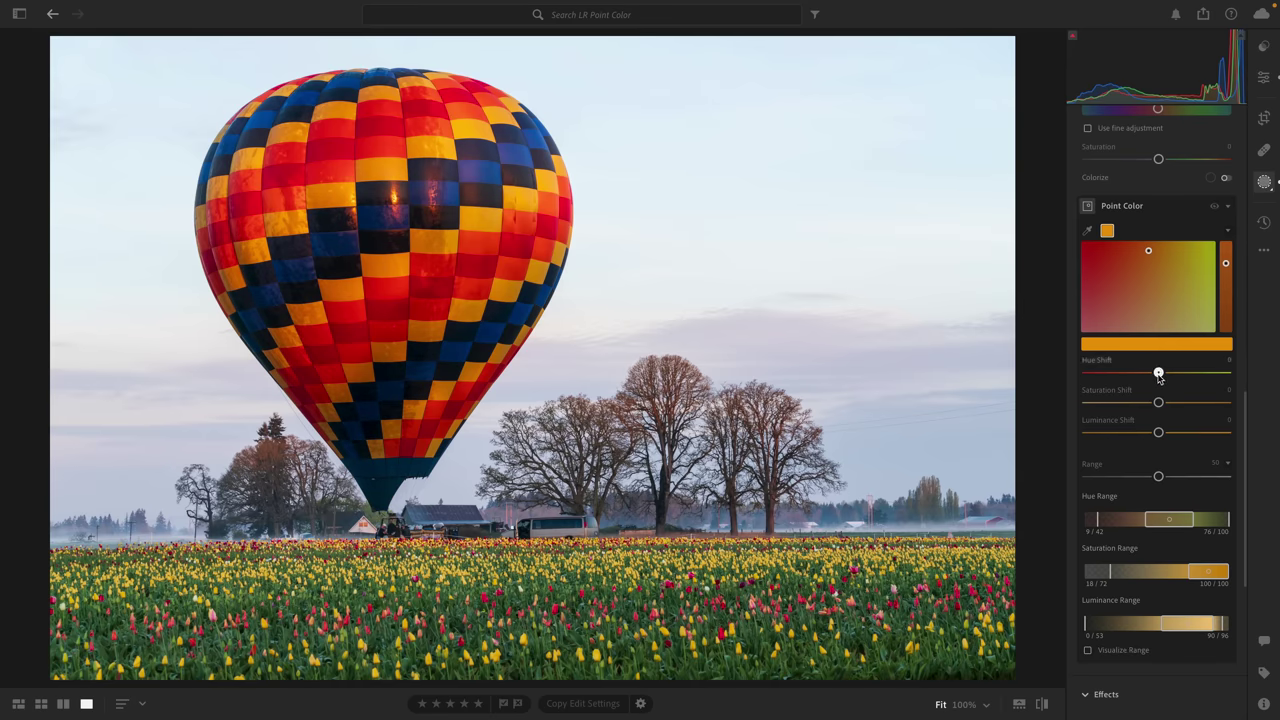
# Shift the masked orange to Hue +35, Saturation +41, Luminance +56, comparing the recolor on and off
pyautogui.moveTo(1158, 374); pyautogui.dragTo(1198, 433)
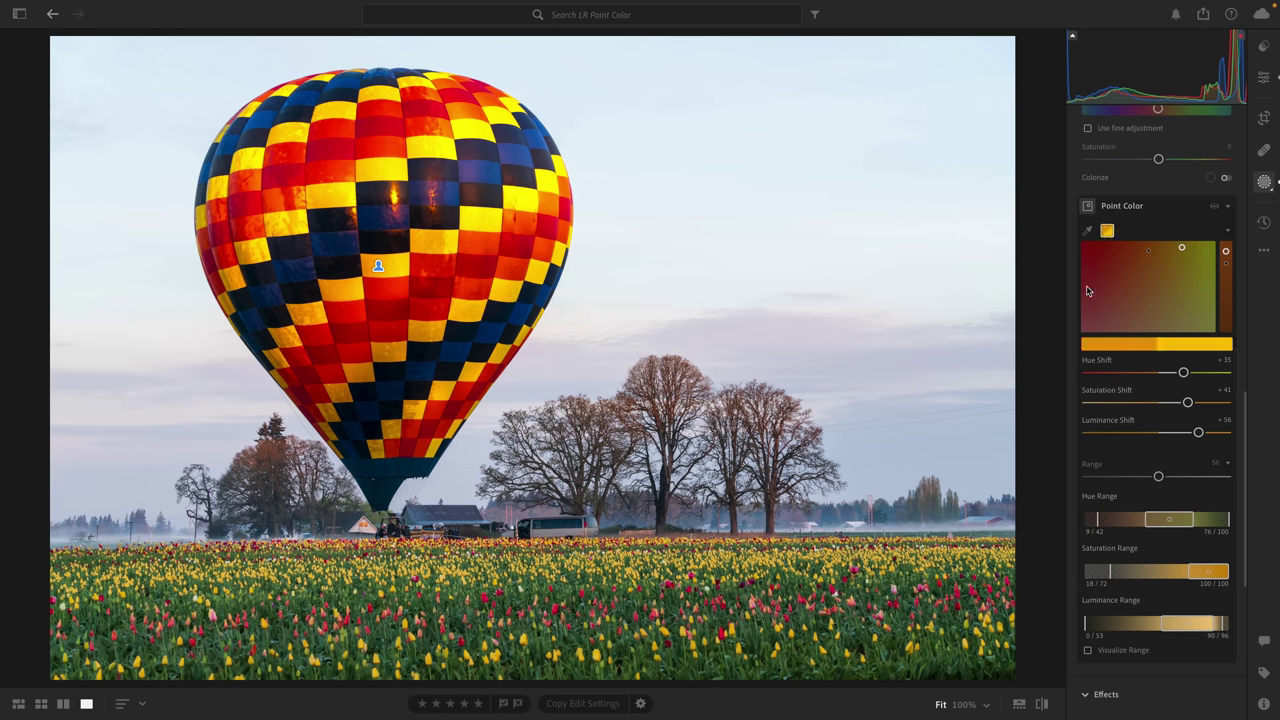
pyautogui.click(1216, 208)
pyautogui.click(1216, 208)
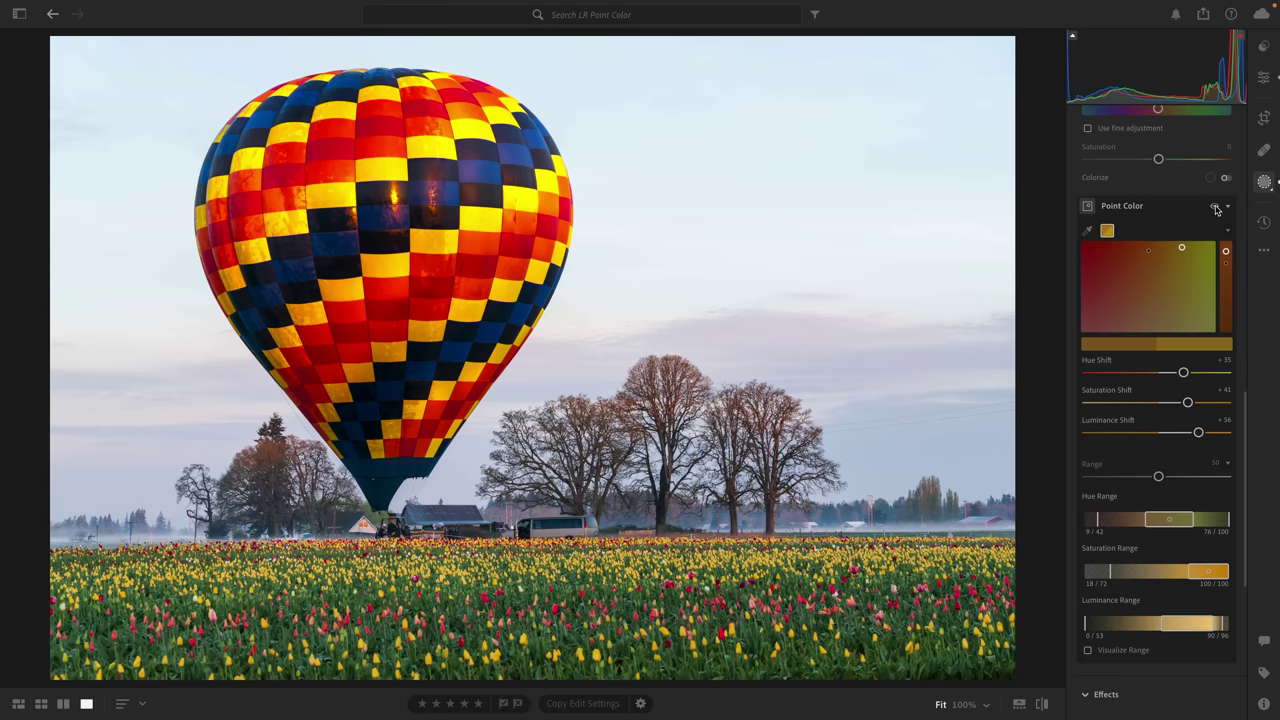
pyautogui.click(1216, 208)
pyautogui.click(1216, 208)
pyautogui.click(1216, 208)
pyautogui.click(1216, 208)
pyautogui.click(1216, 208)
pyautogui.click(1216, 208)
pyautogui.click(1216, 208)
pyautogui.click(1216, 208)
pyautogui.click(1216, 208)
pyautogui.click(1216, 208)
pyautogui.click(1216, 208)
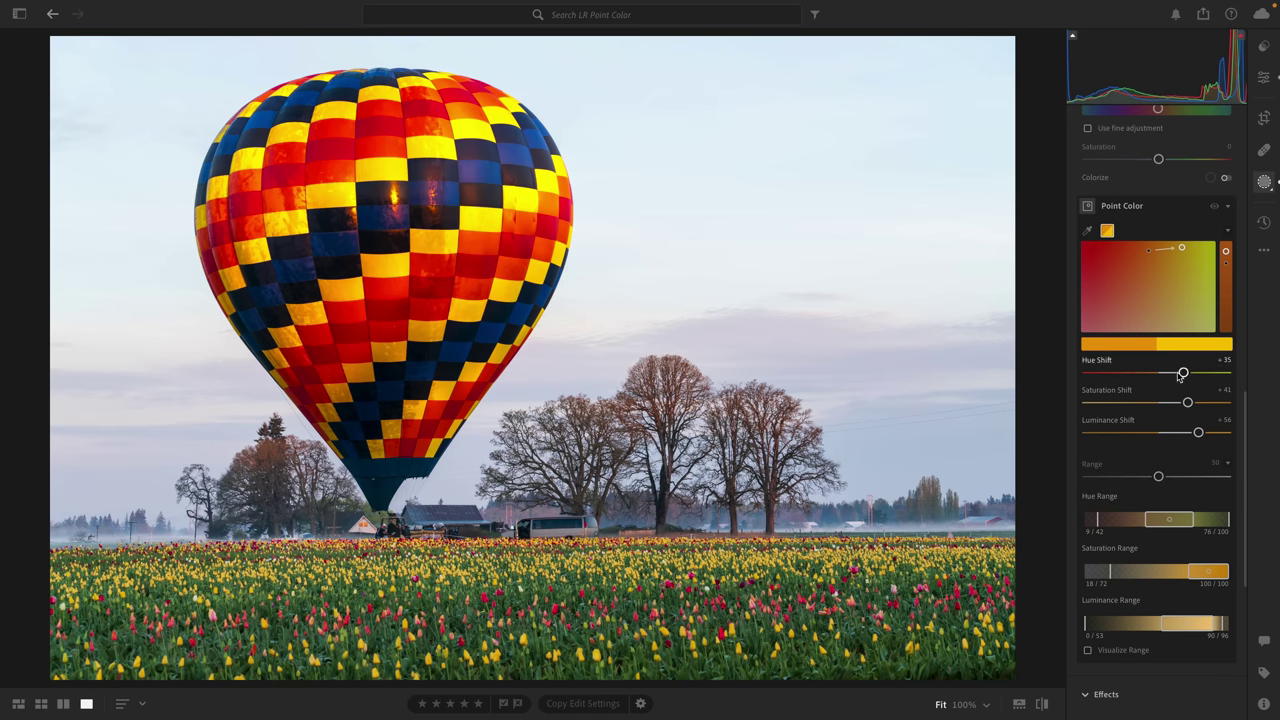
# Adjust the orange panels to hue shift +43 and saturation shift about −12, luminance staying +56
pyautogui.moveTo(1183, 373)
pyautogui.mouseDown()
pyautogui.moveTo(1166, 372)
pyautogui.moveTo(1184, 373)
pyautogui.mouseUp()
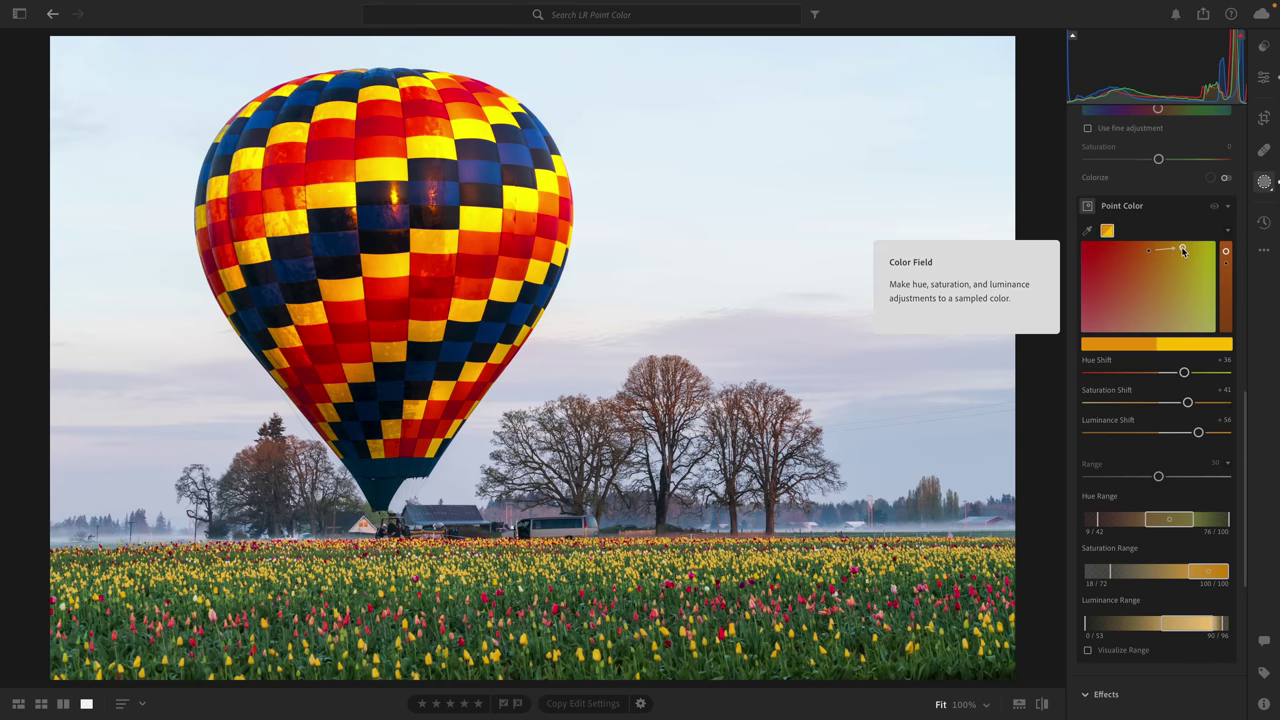
pyautogui.moveTo(1182, 250)
pyautogui.mouseDown()
pyautogui.moveTo(1128, 251)
pyautogui.moveTo(1188, 253)
pyautogui.mouseUp()
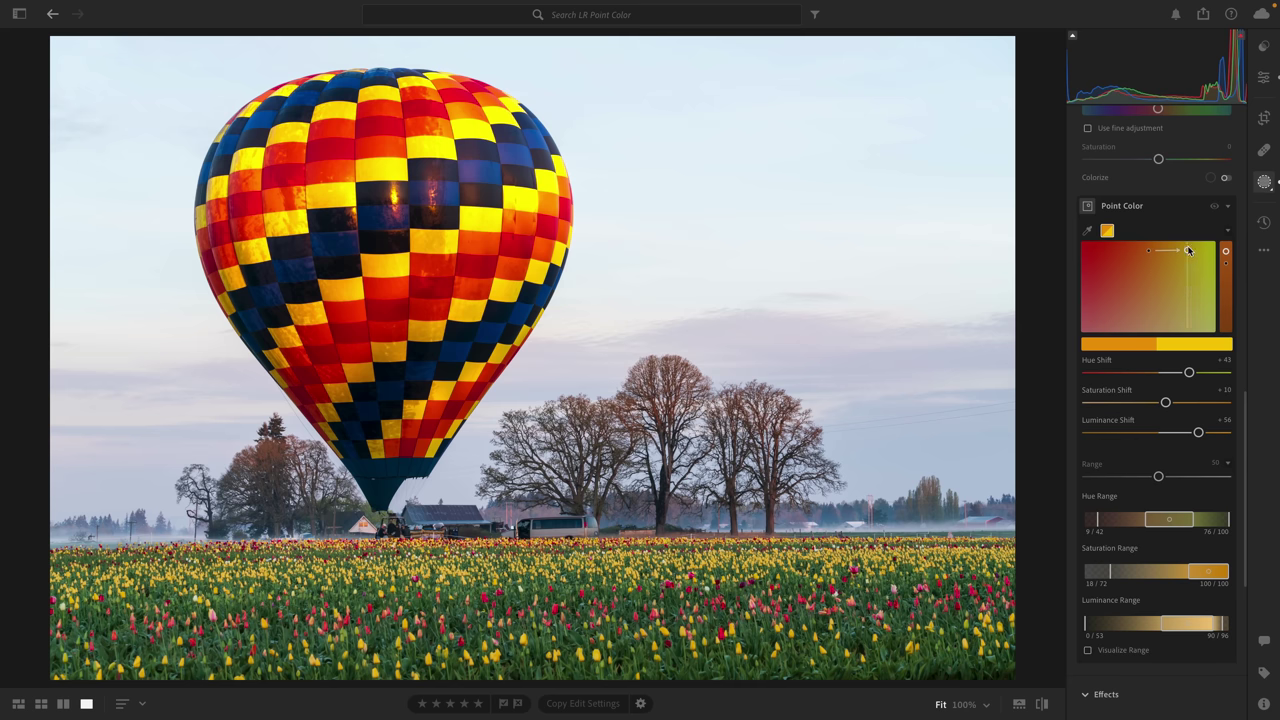
pyautogui.moveTo(1187, 251); pyautogui.dragTo(1182, 298)
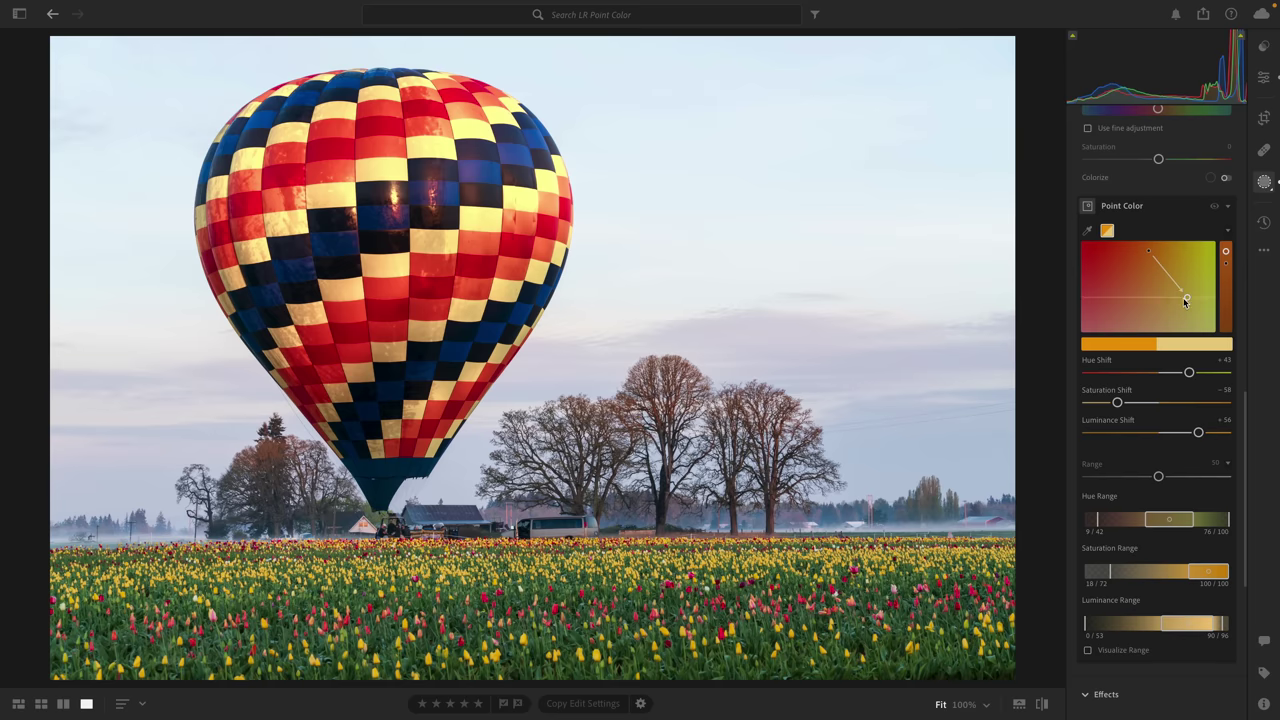
pyautogui.moveTo(1184, 296); pyautogui.dragTo(1147, 301)
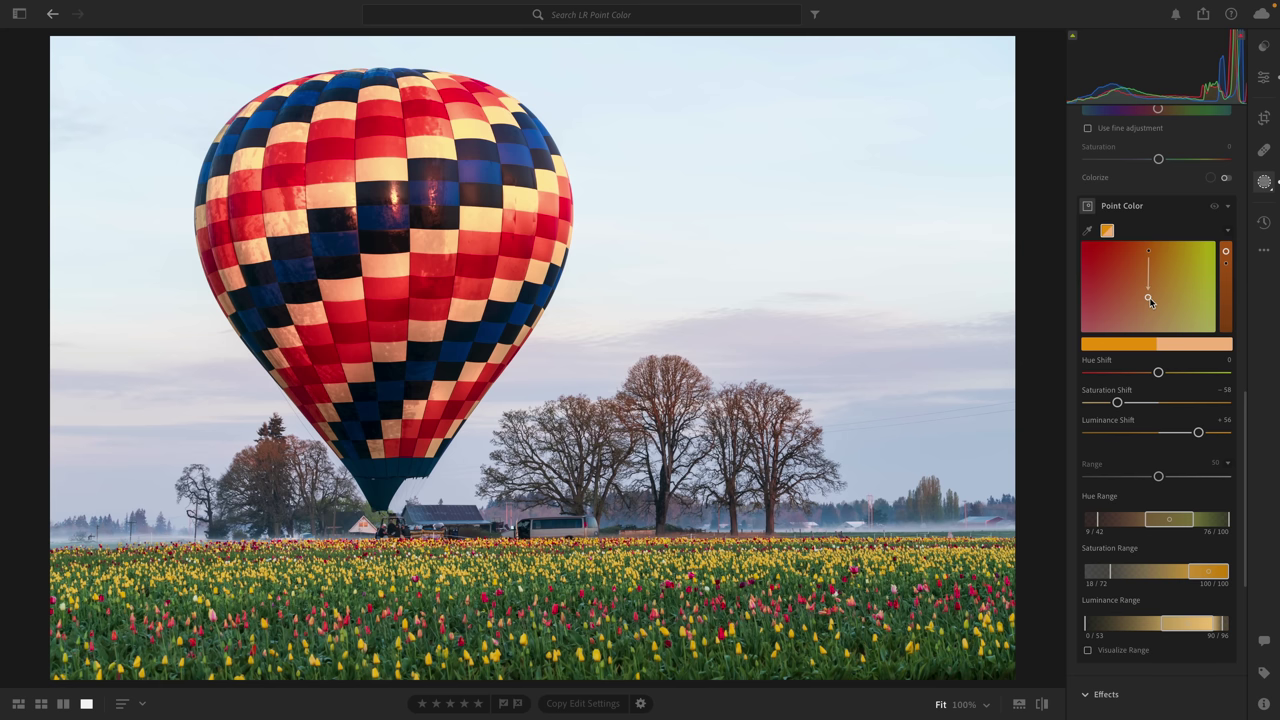
pyautogui.moveTo(1157, 372)
pyautogui.mouseDown()
pyautogui.moveTo(1134, 372)
pyautogui.moveTo(1174, 373)
pyautogui.mouseUp()
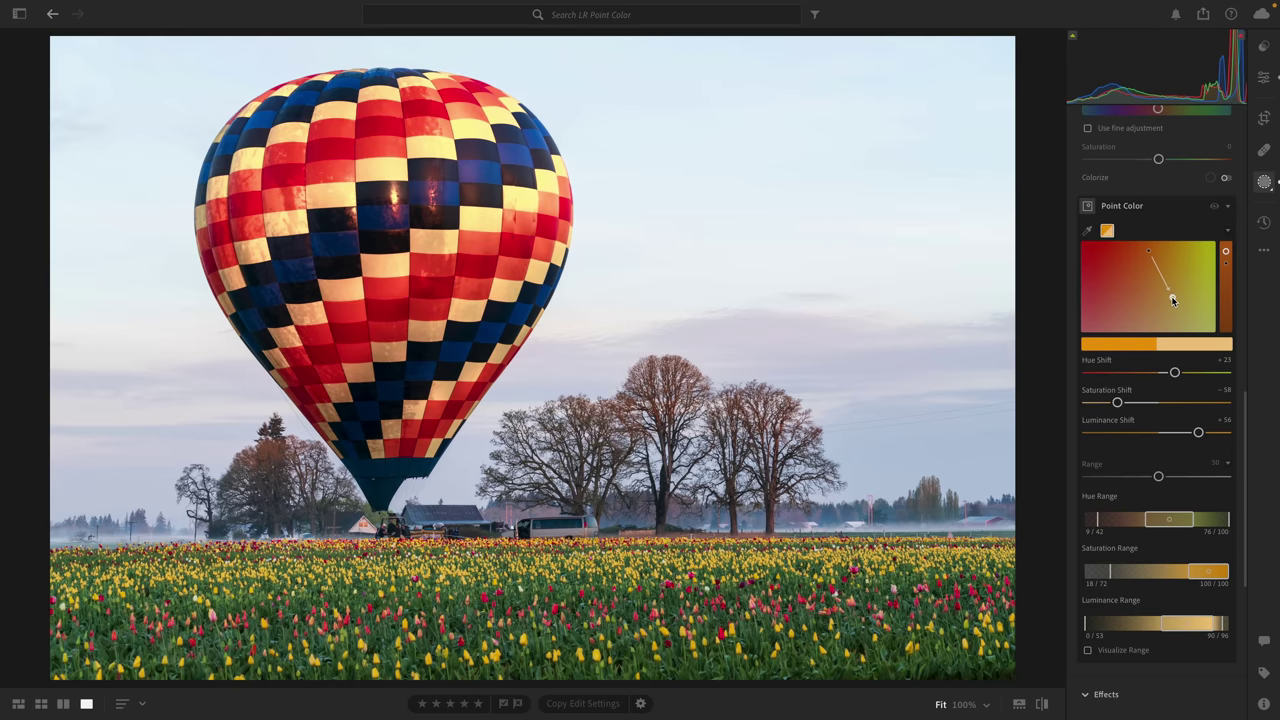
pyautogui.moveTo(1171, 296); pyautogui.dragTo(1188, 274)
pyautogui.moveTo(1188, 274)
pyautogui.mouseDown()
pyautogui.moveTo(1188, 256)
pyautogui.moveTo(1188, 293)
pyautogui.moveTo(1188, 261)
pyautogui.mouseUp()
# With fine adjustment enabled, nudge the orange panels' saturation shift to −13
pyautogui.press('alt')
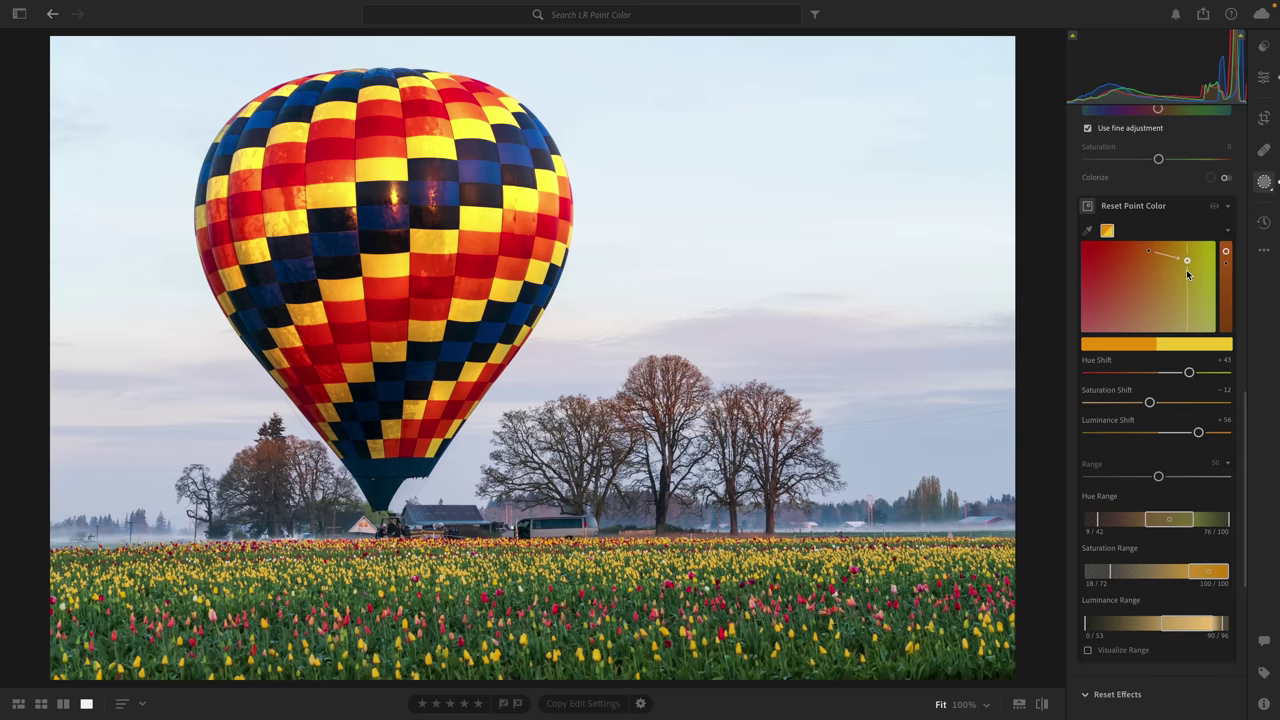
pyautogui.moveTo(1188, 280)
pyautogui.mouseDown()
pyautogui.moveTo(1186, 293)
pyautogui.moveTo(1187, 248)
pyautogui.moveTo(1187, 289)
pyautogui.mouseUp()
pyautogui.moveTo(1187, 260)
pyautogui.mouseDown()
pyautogui.moveTo(1187, 249)
pyautogui.moveTo(1187, 276)
pyautogui.mouseUp()
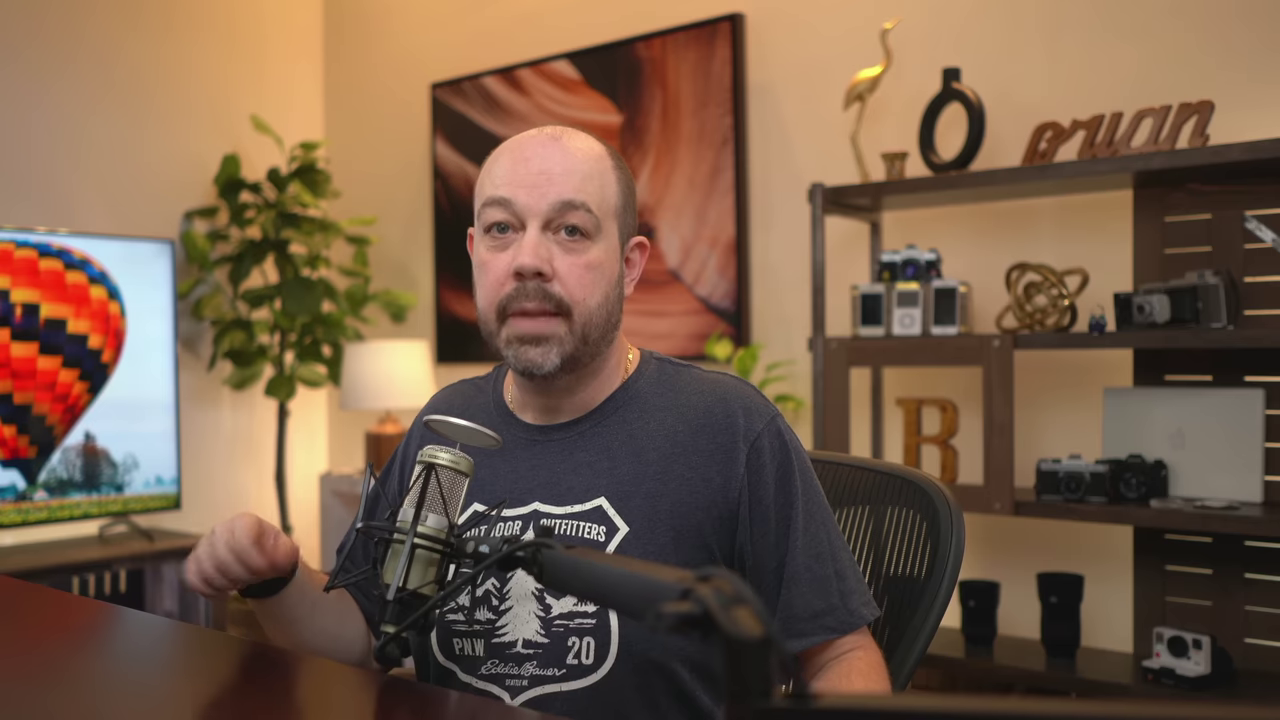